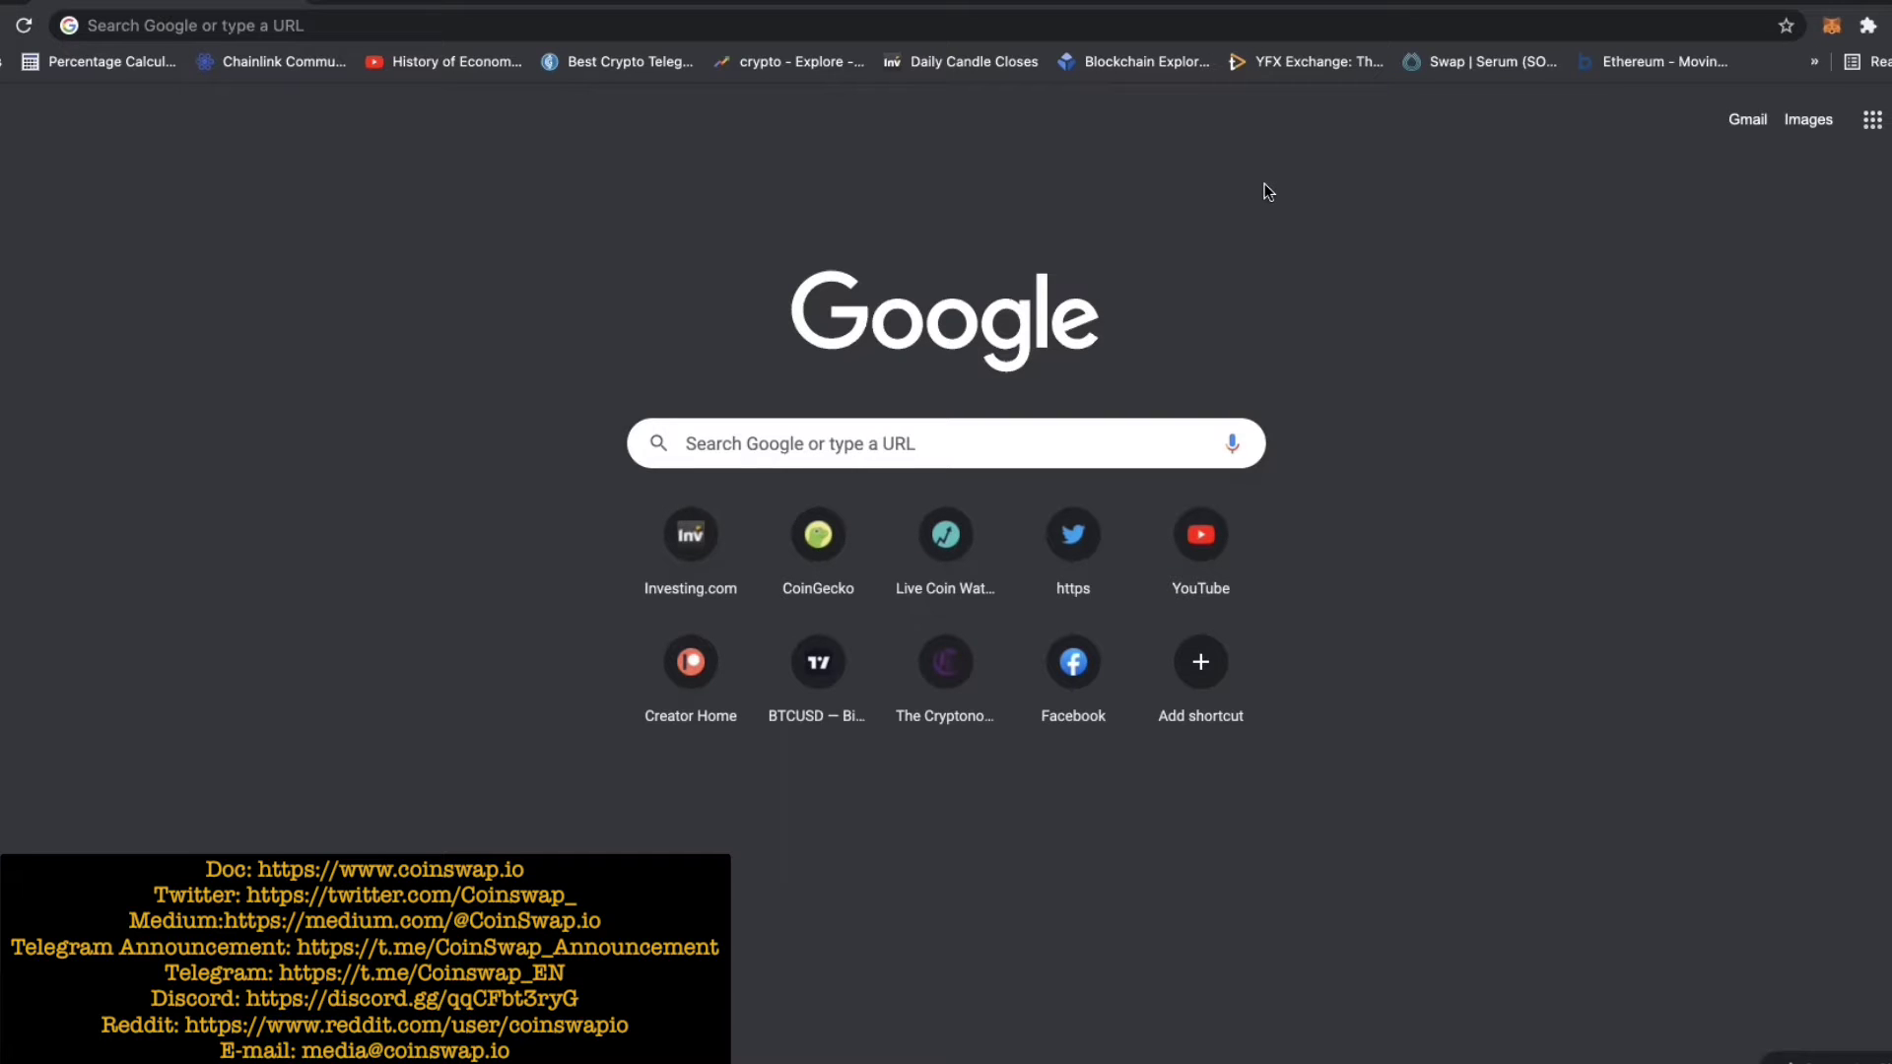
Step: Load coinswap.io in Chrome by typing 'coinswap.' and accepting the autocompletion
left_click(1308, 40)
type("coinswap.")
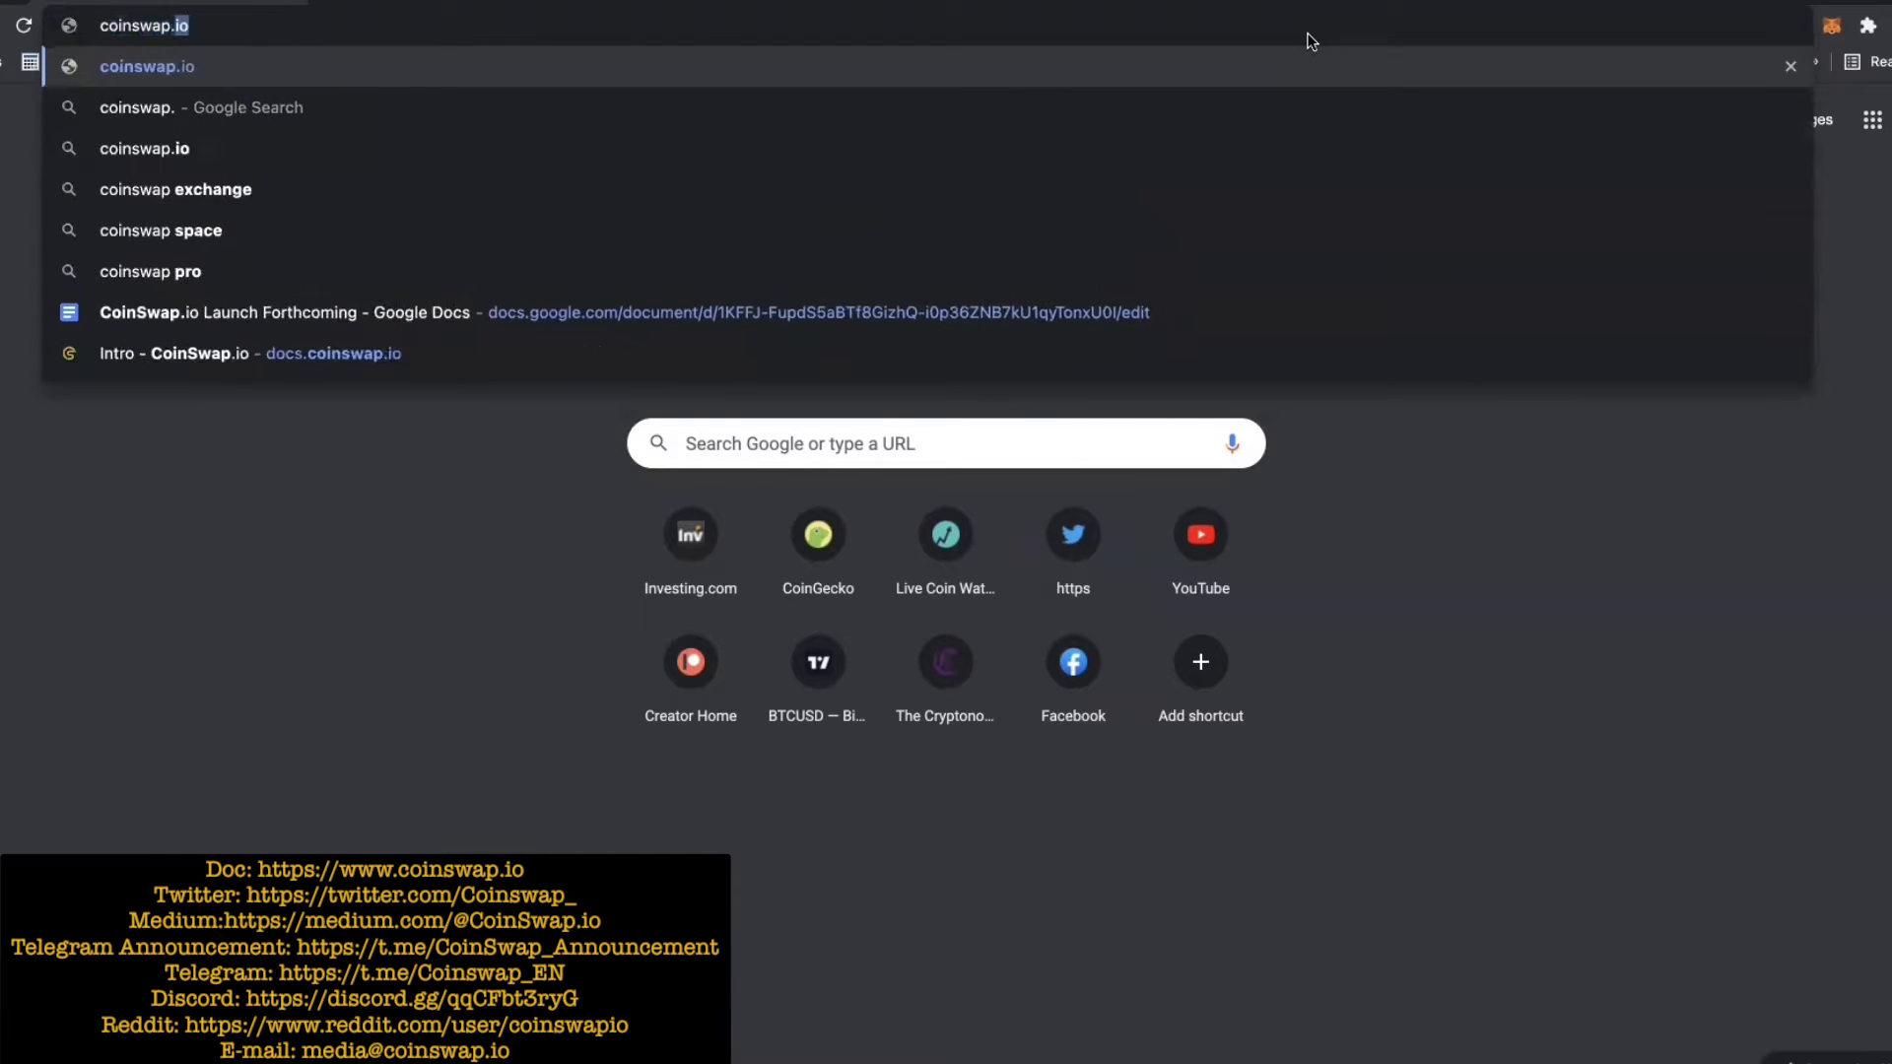
key("Return")
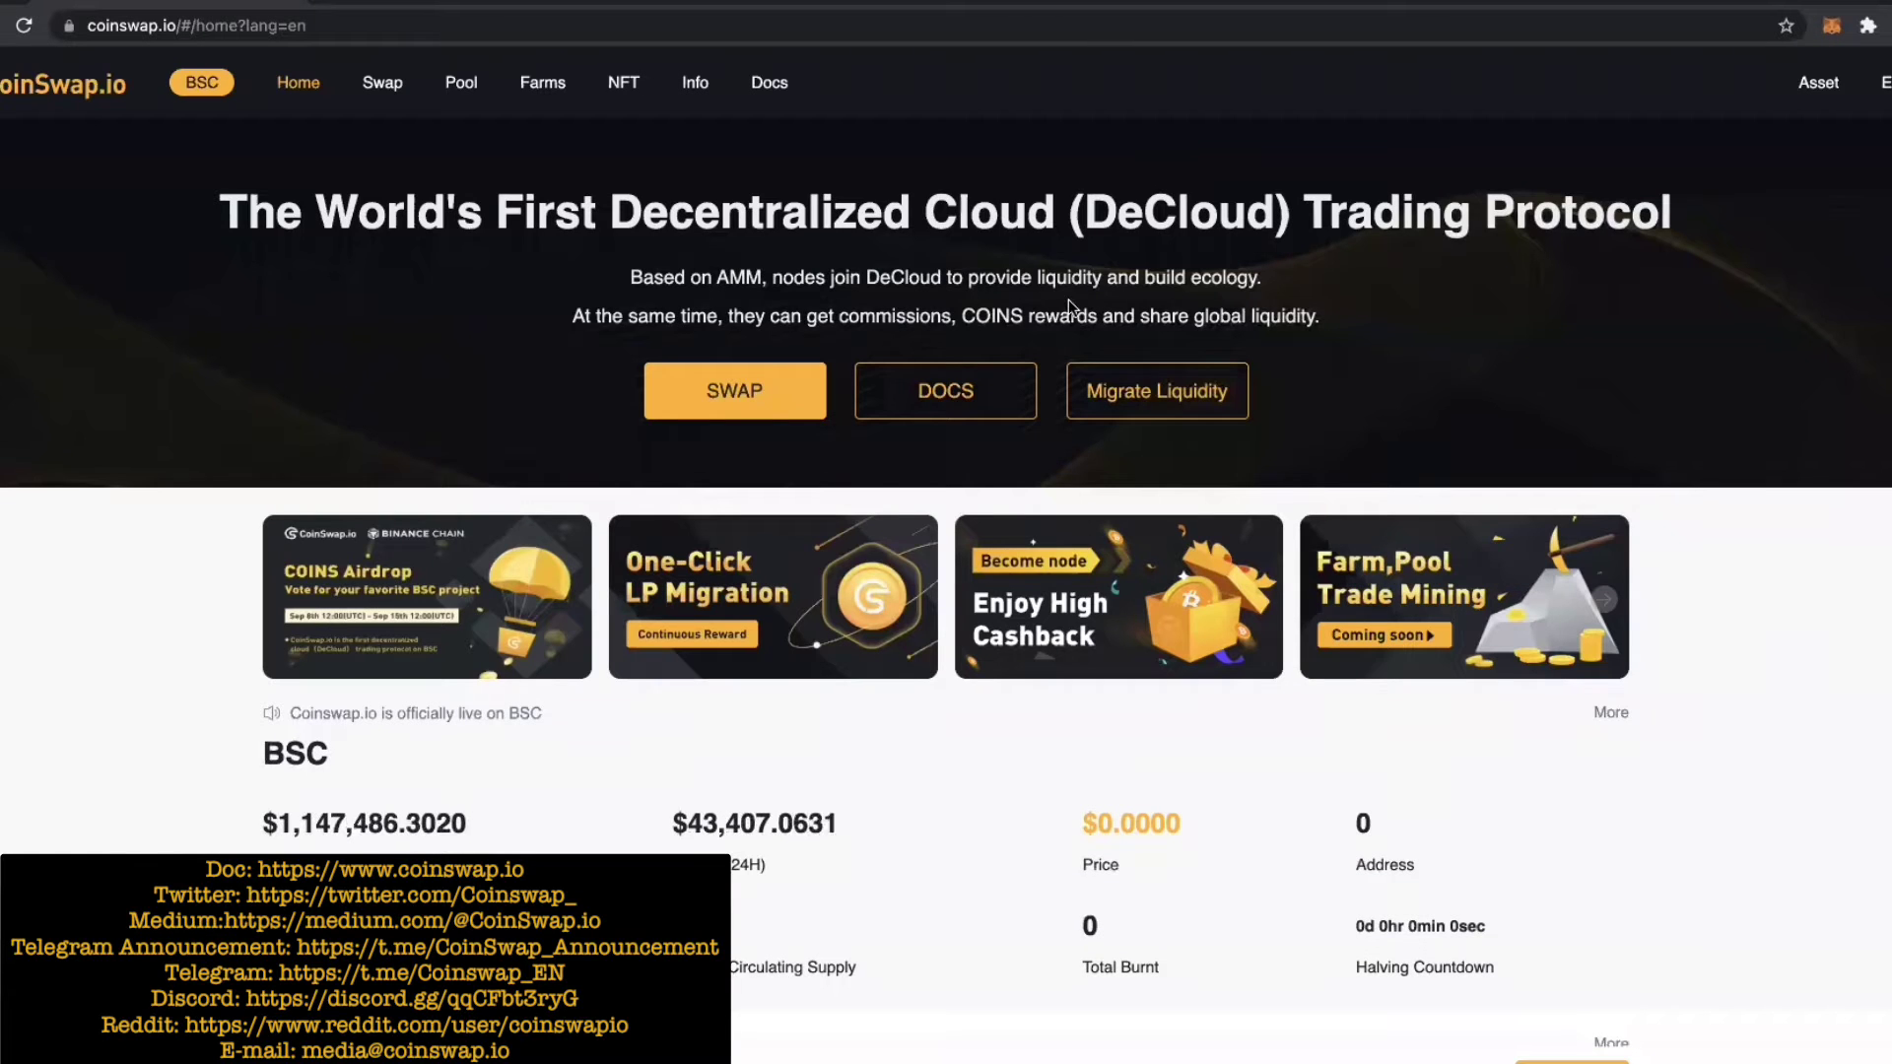
scroll(1069, 305, "down", 1)
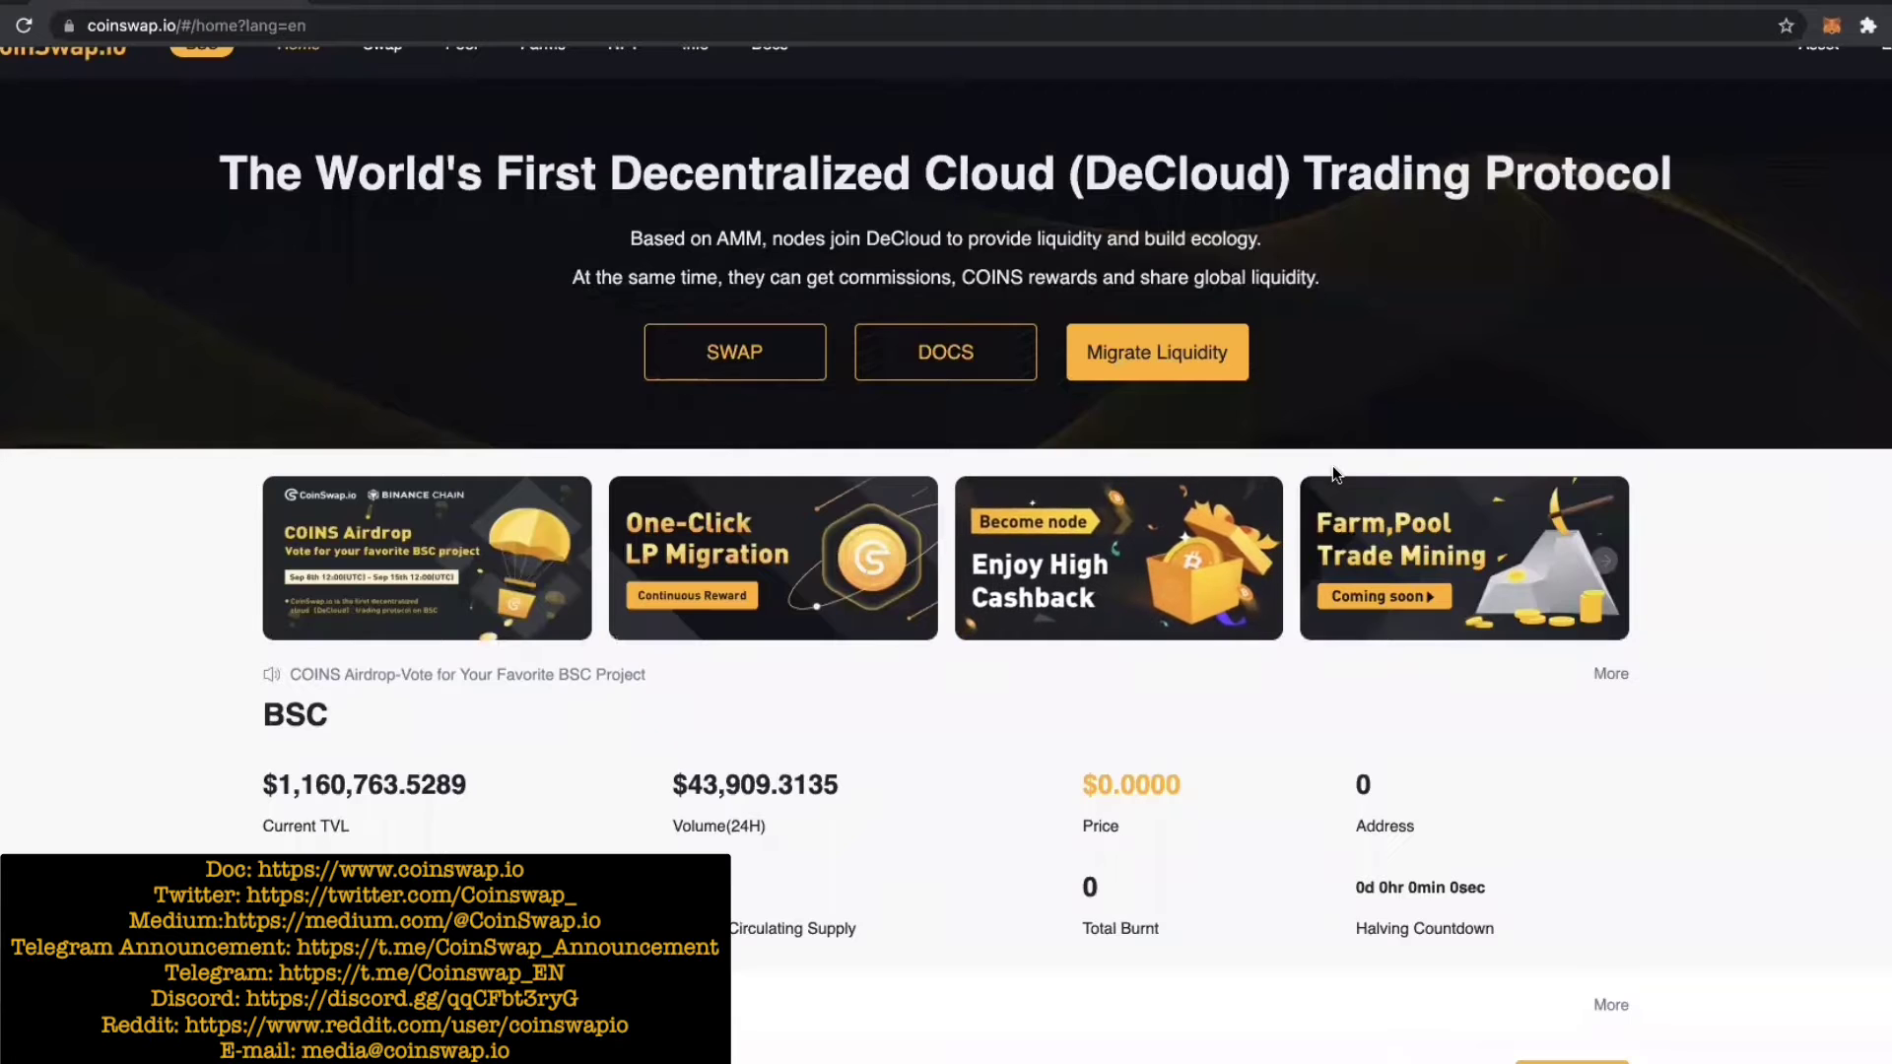
scroll(1333, 468, "down", 1)
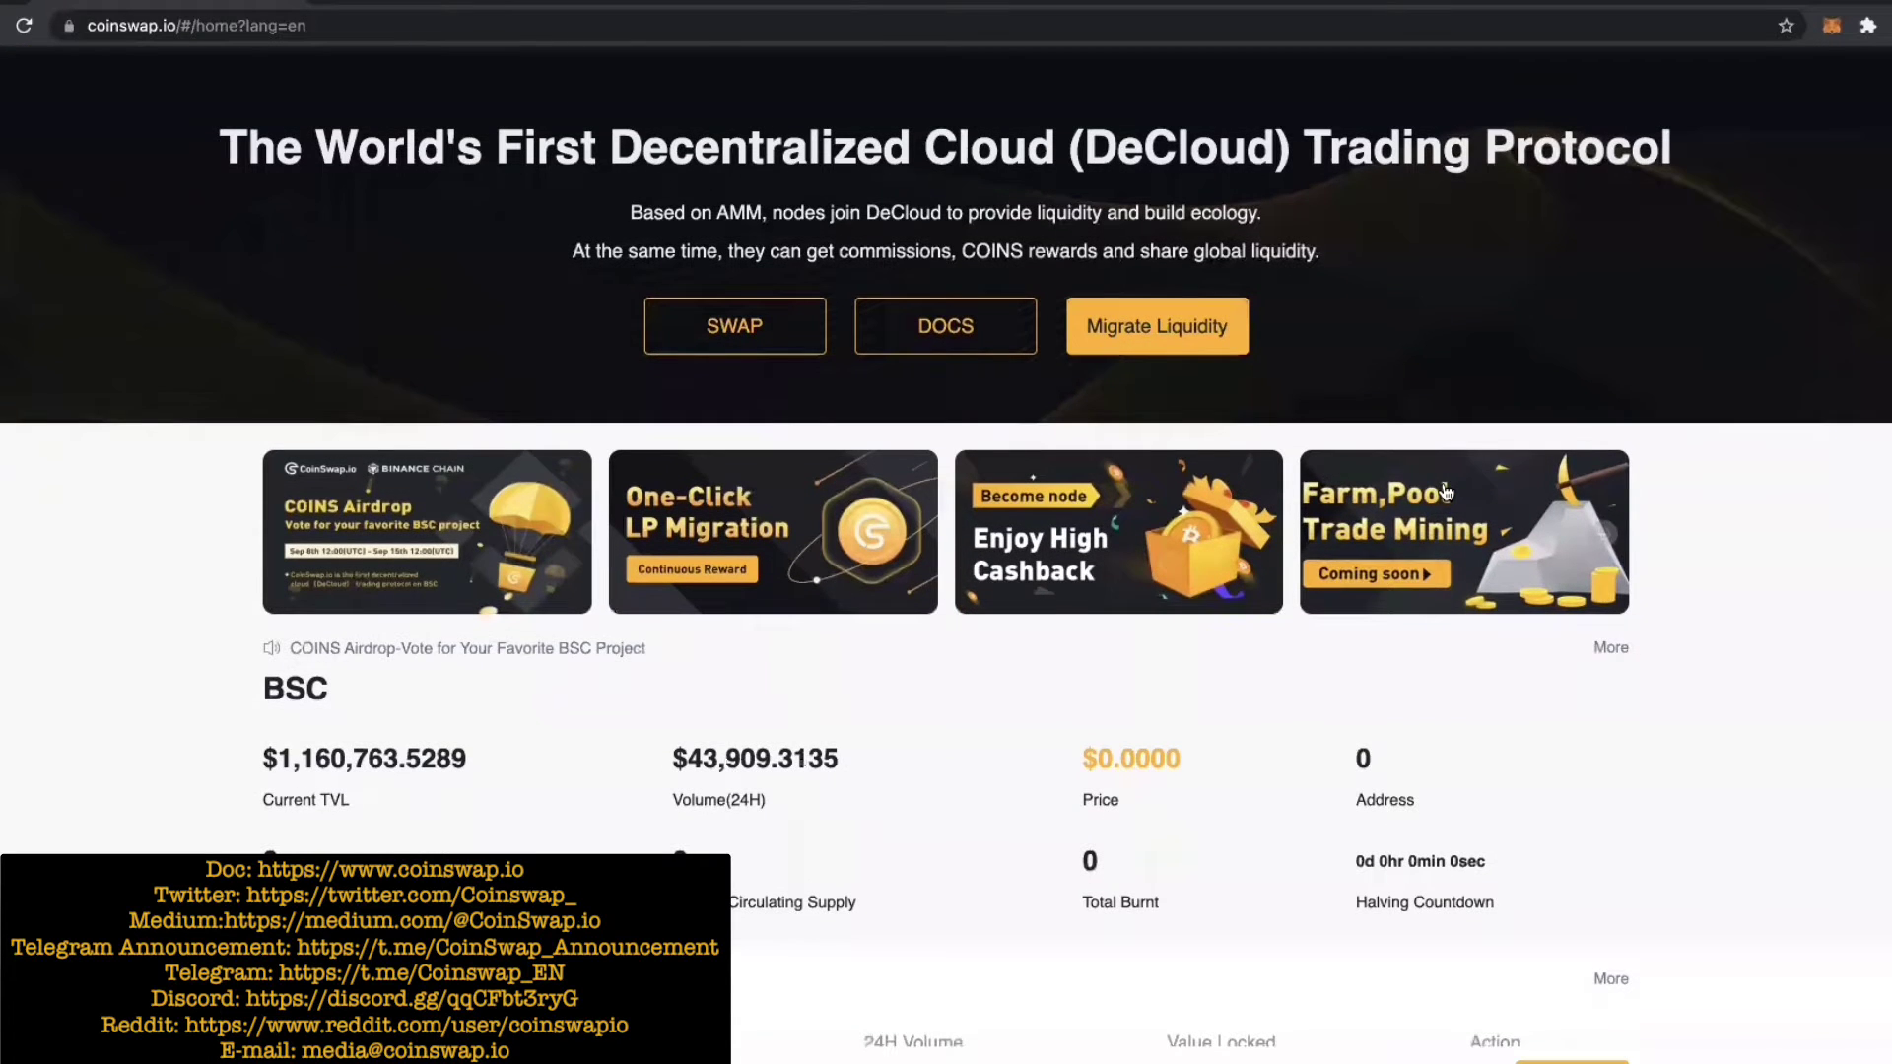
scroll(1445, 491, "down", 1)
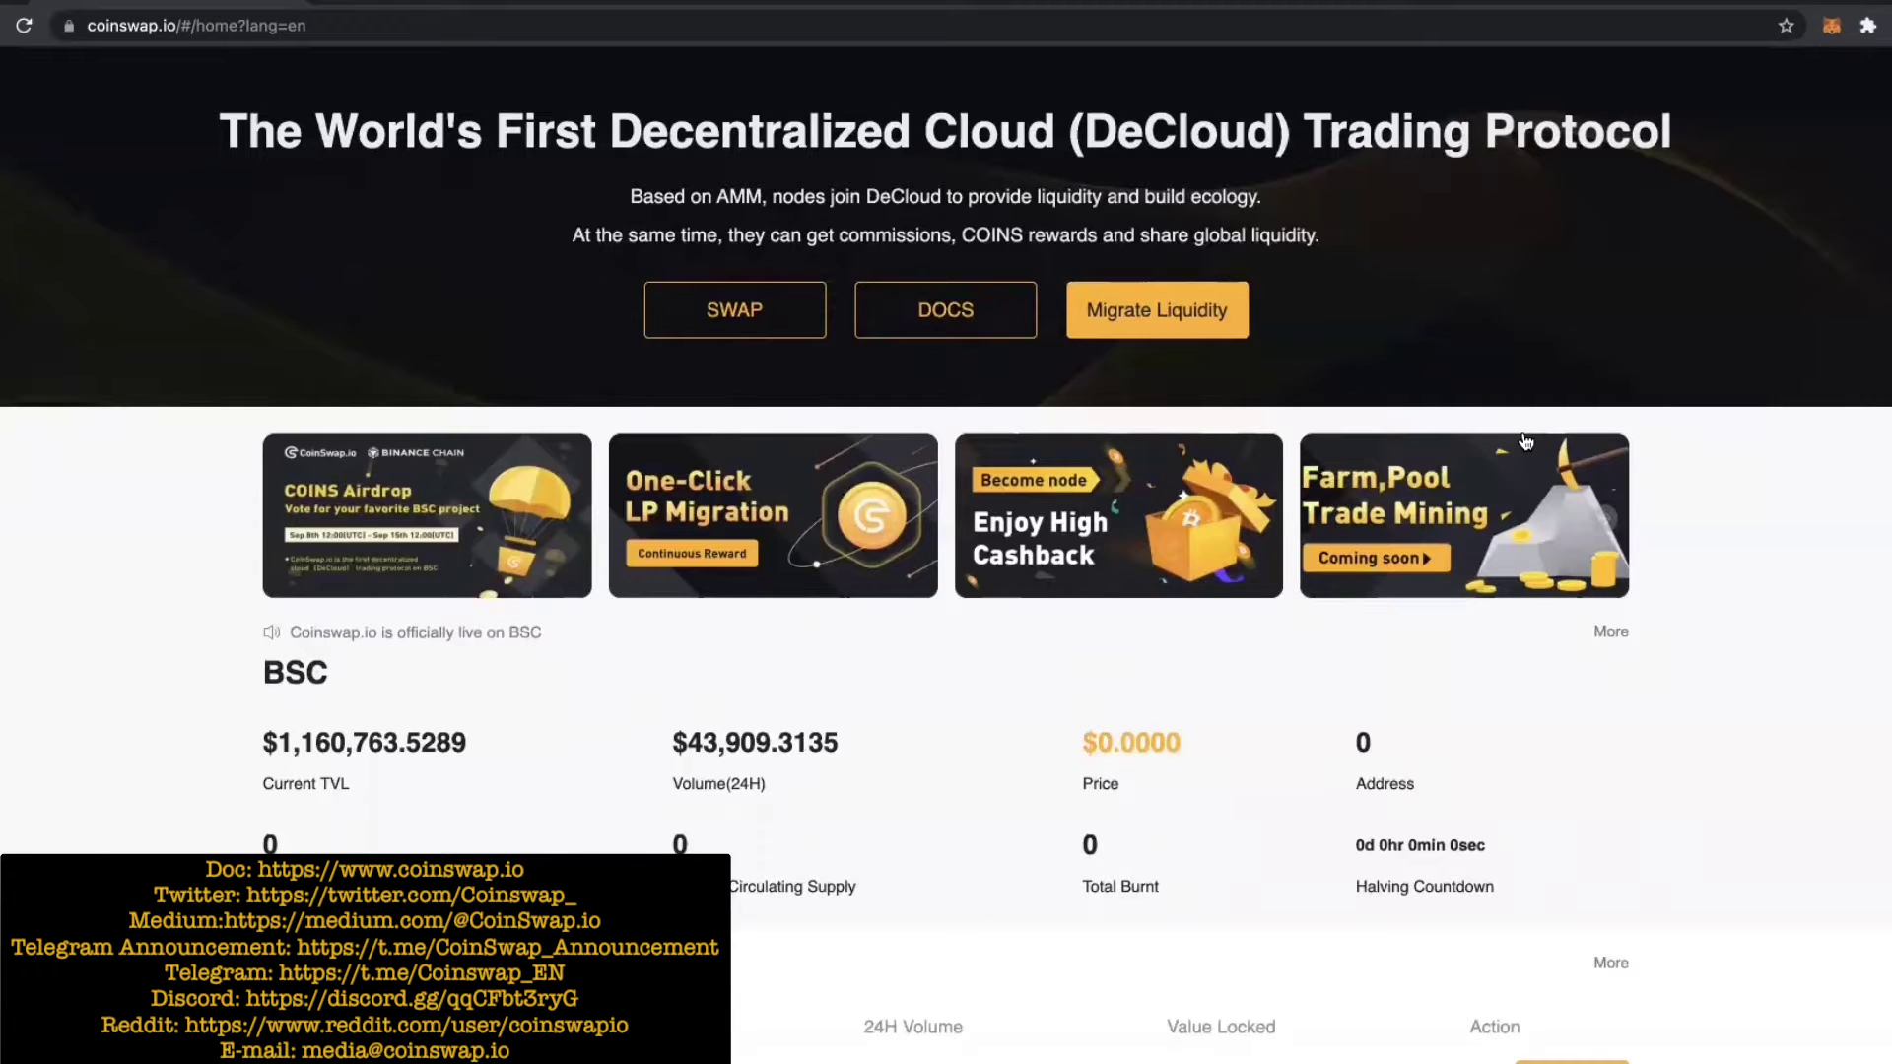
scroll(1525, 441, "down", 1)
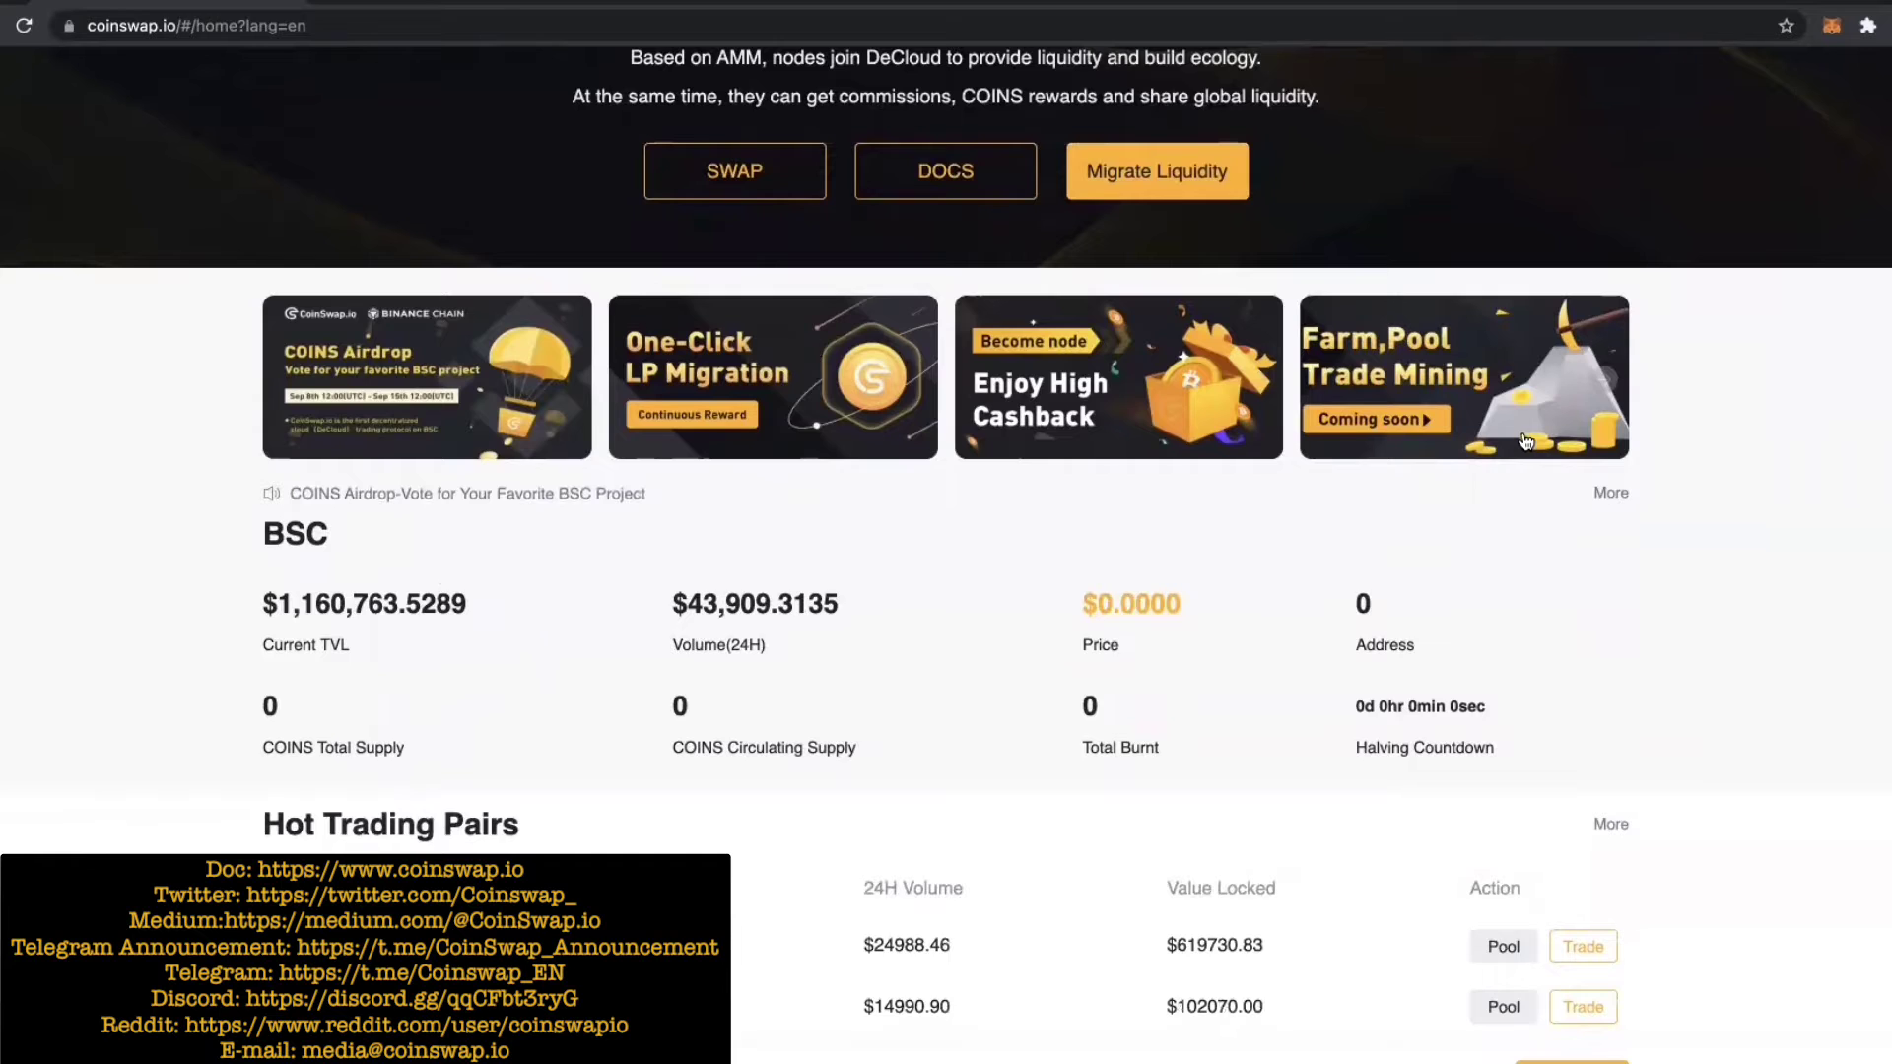
scroll(1525, 441, "down", 1)
scroll(1522, 442, "down", 1)
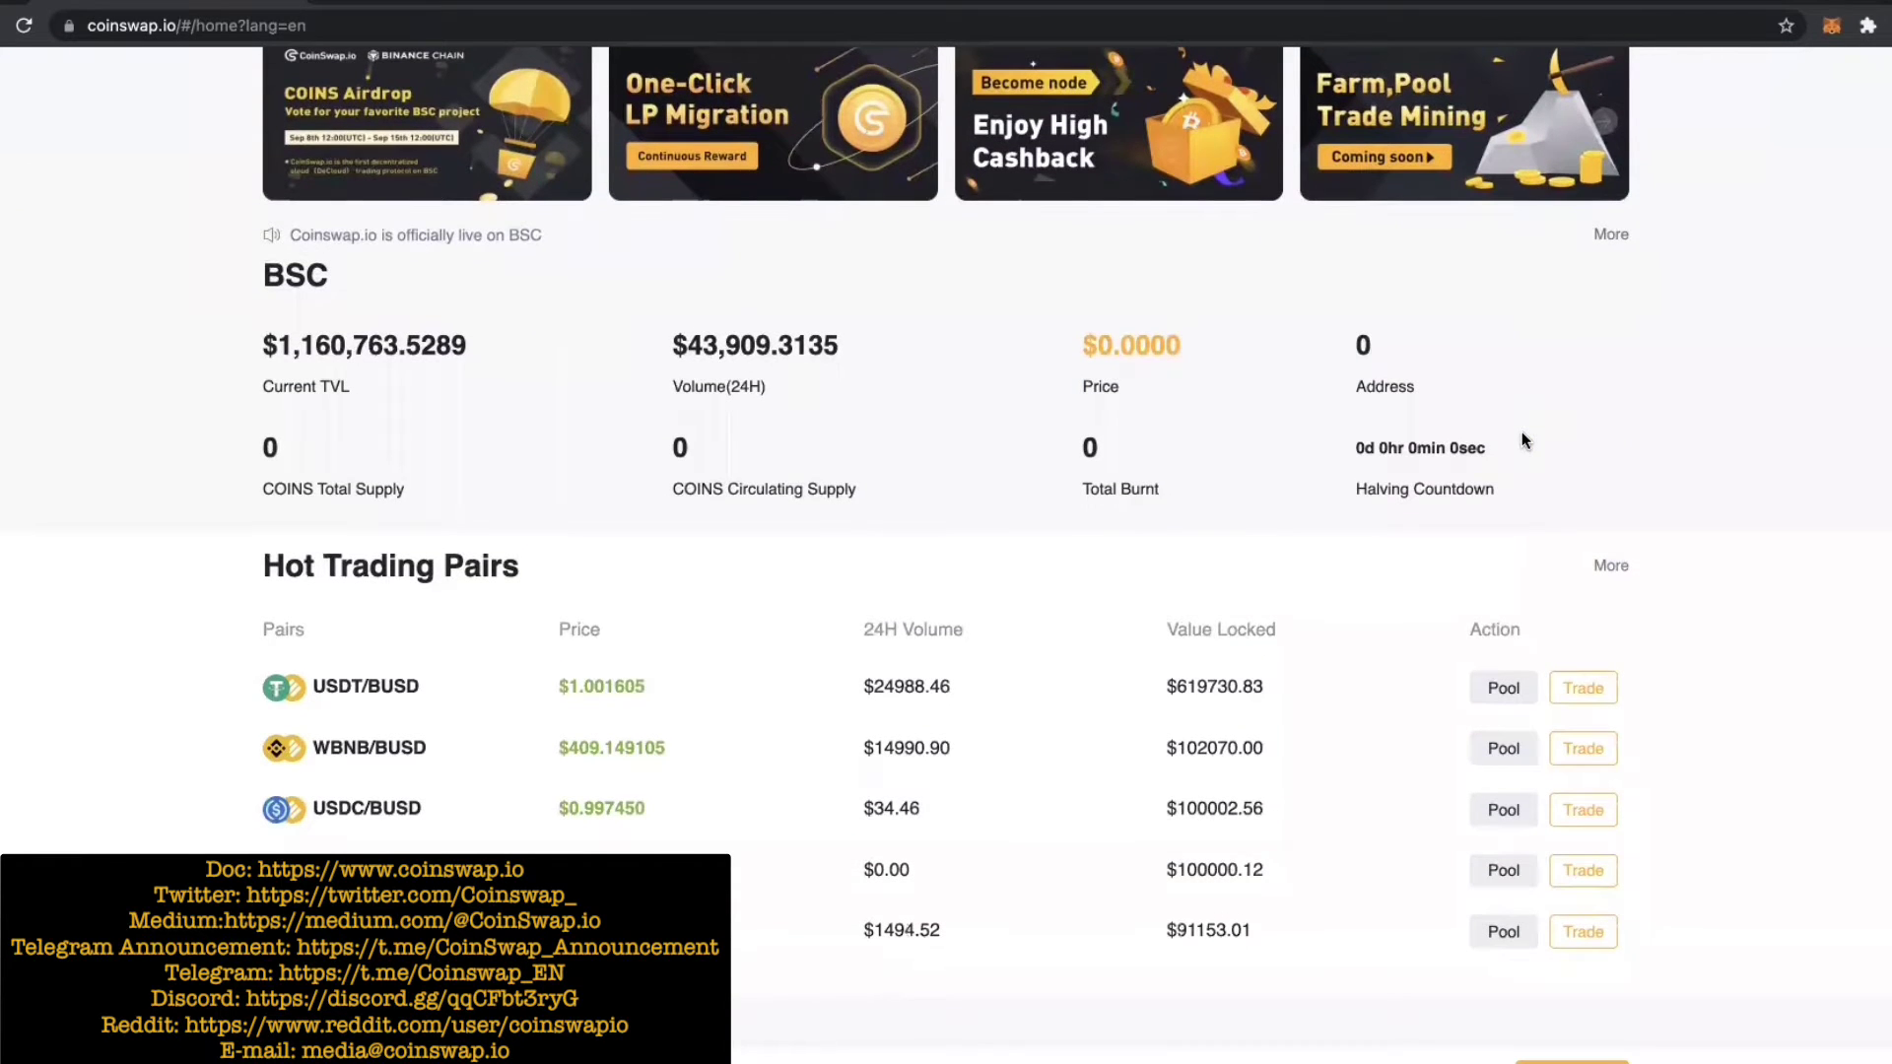
scroll(1522, 440, "down", 1)
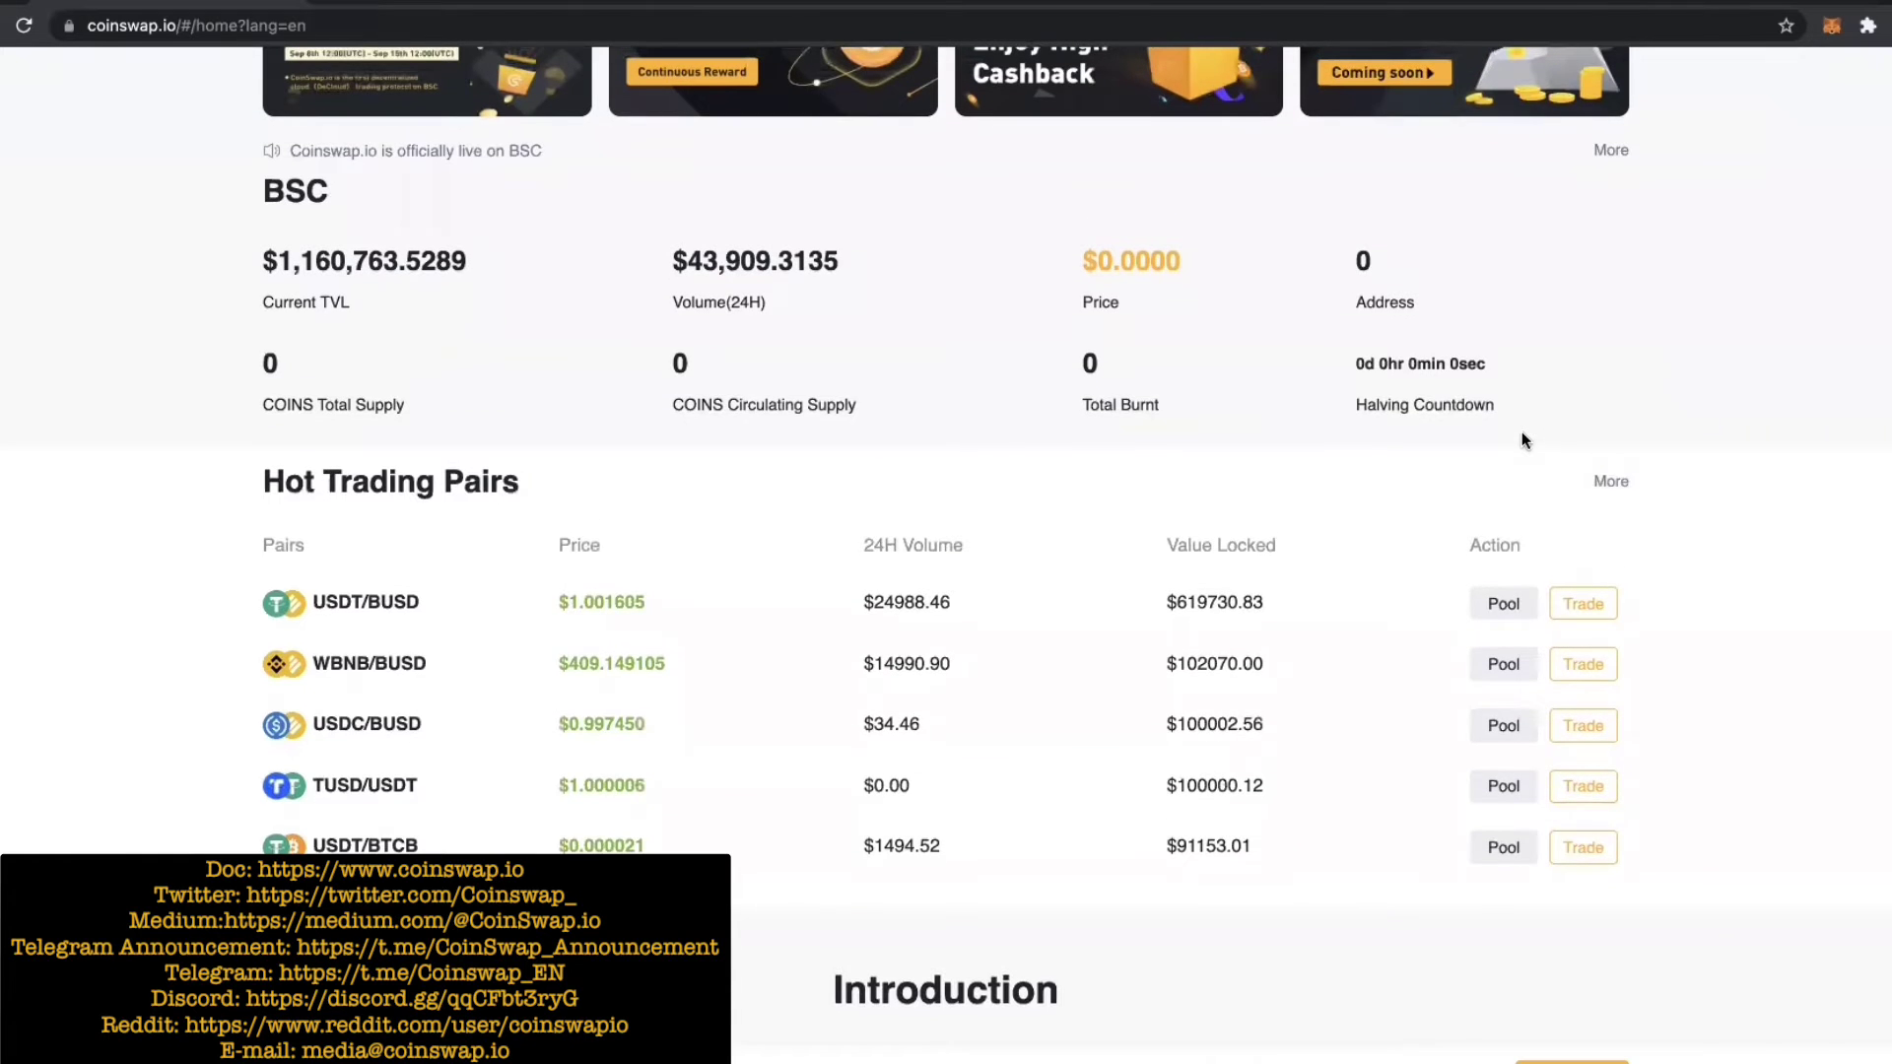
scroll(1522, 439, "up", 1)
scroll(1521, 439, "up", 2)
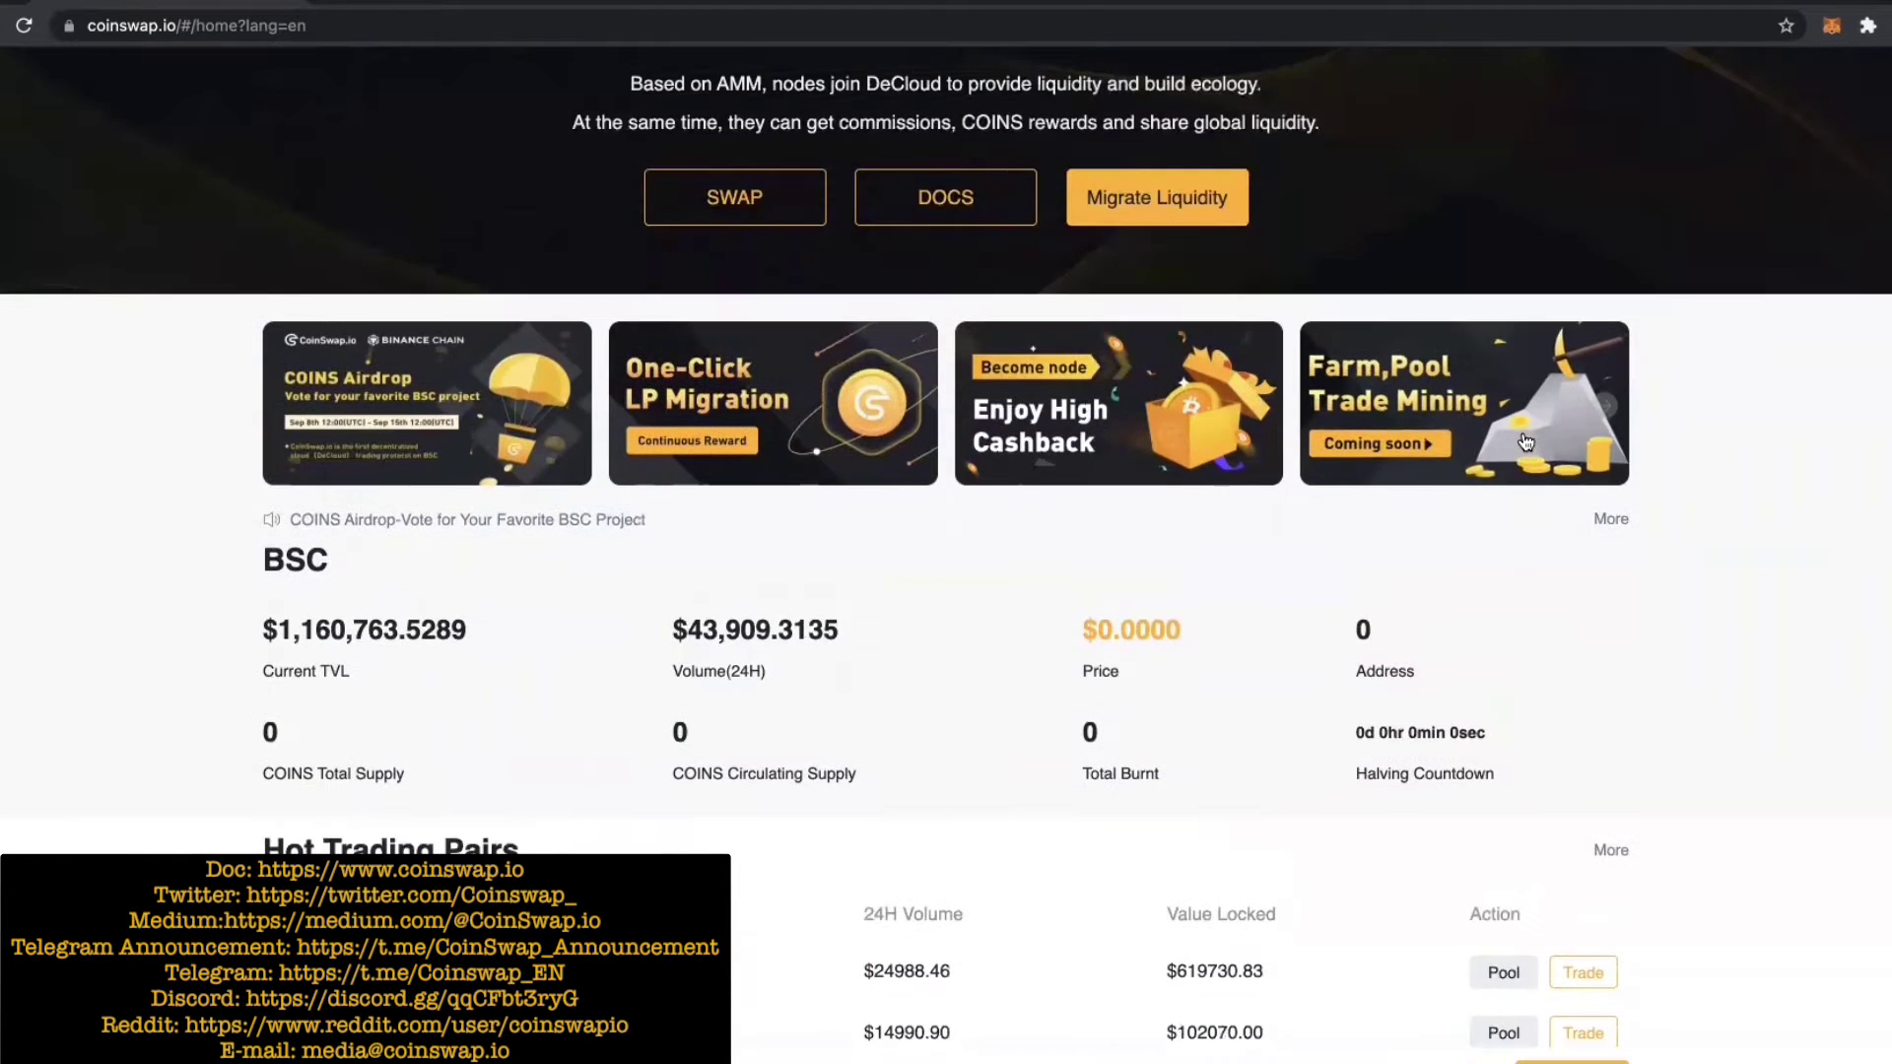
scroll(1521, 439, "up", 2)
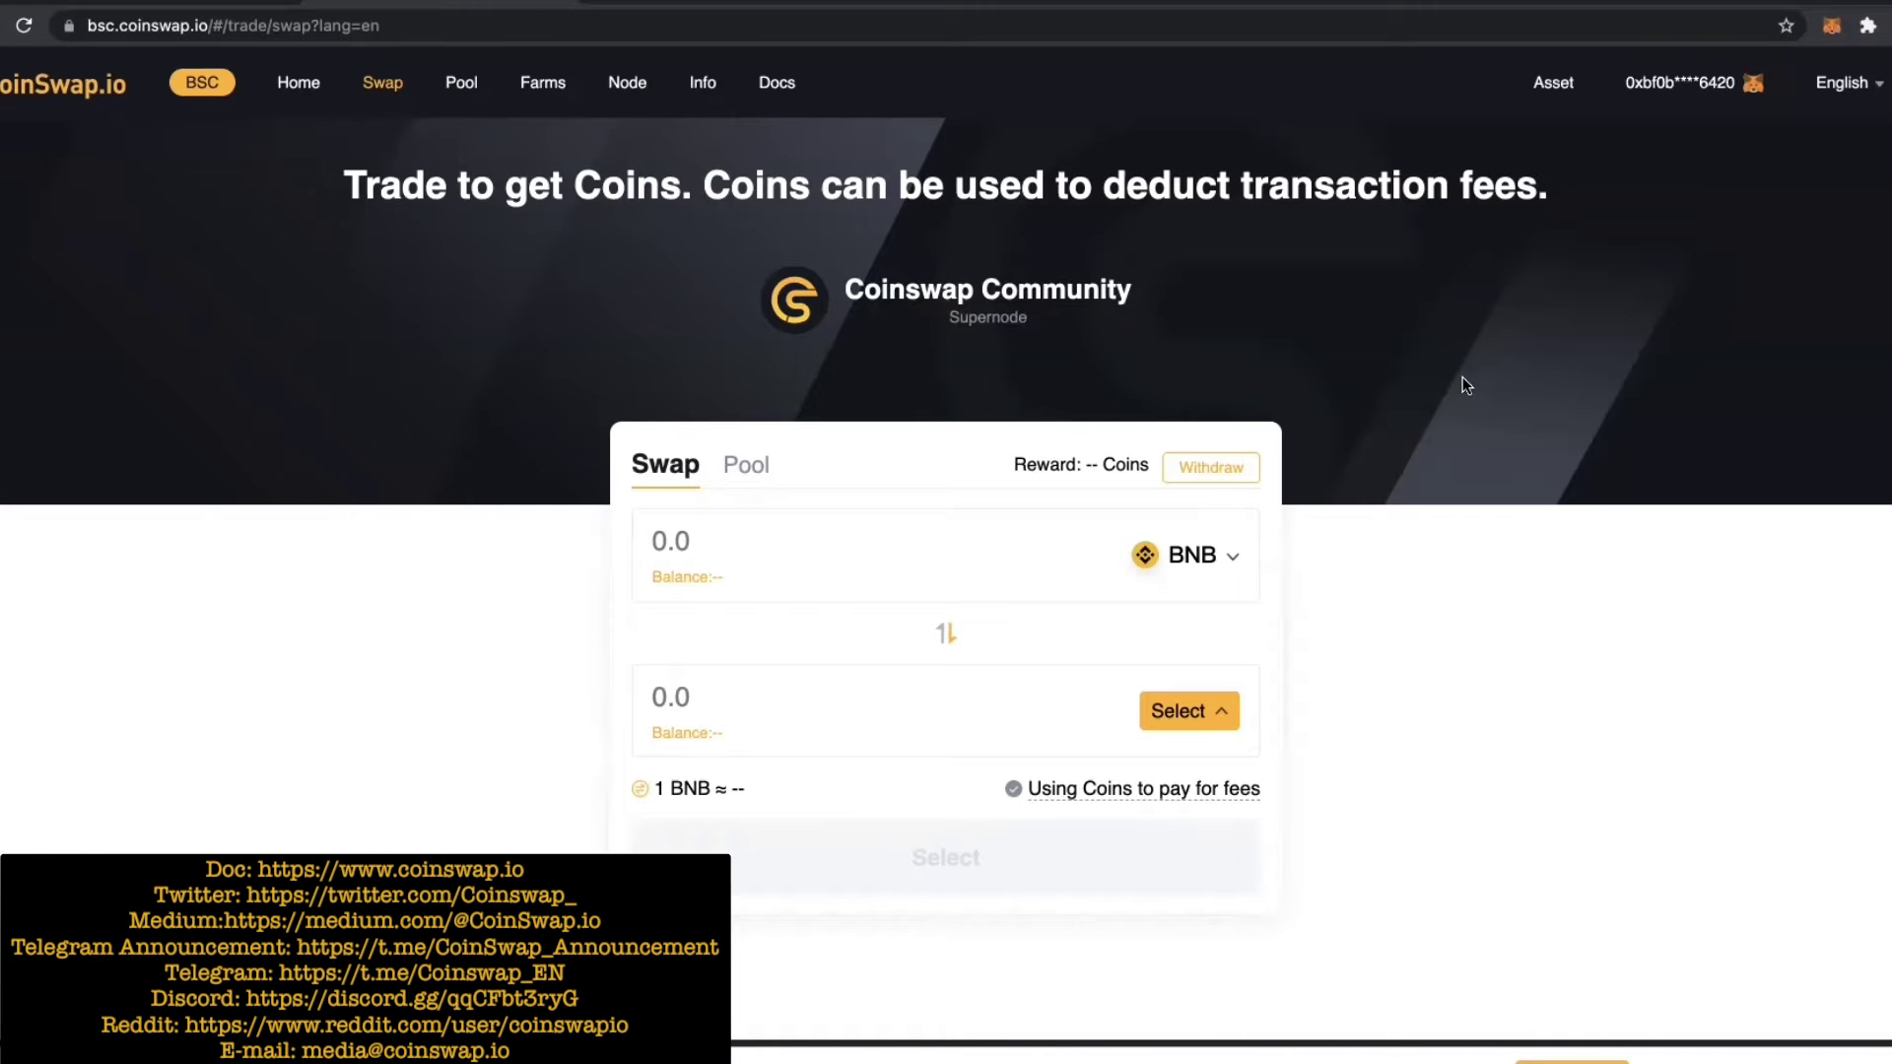
Step: Check the wallet's BNB balance in MetaMask, then choose USDT as the token to receive
scroll(1462, 377, "down", 2)
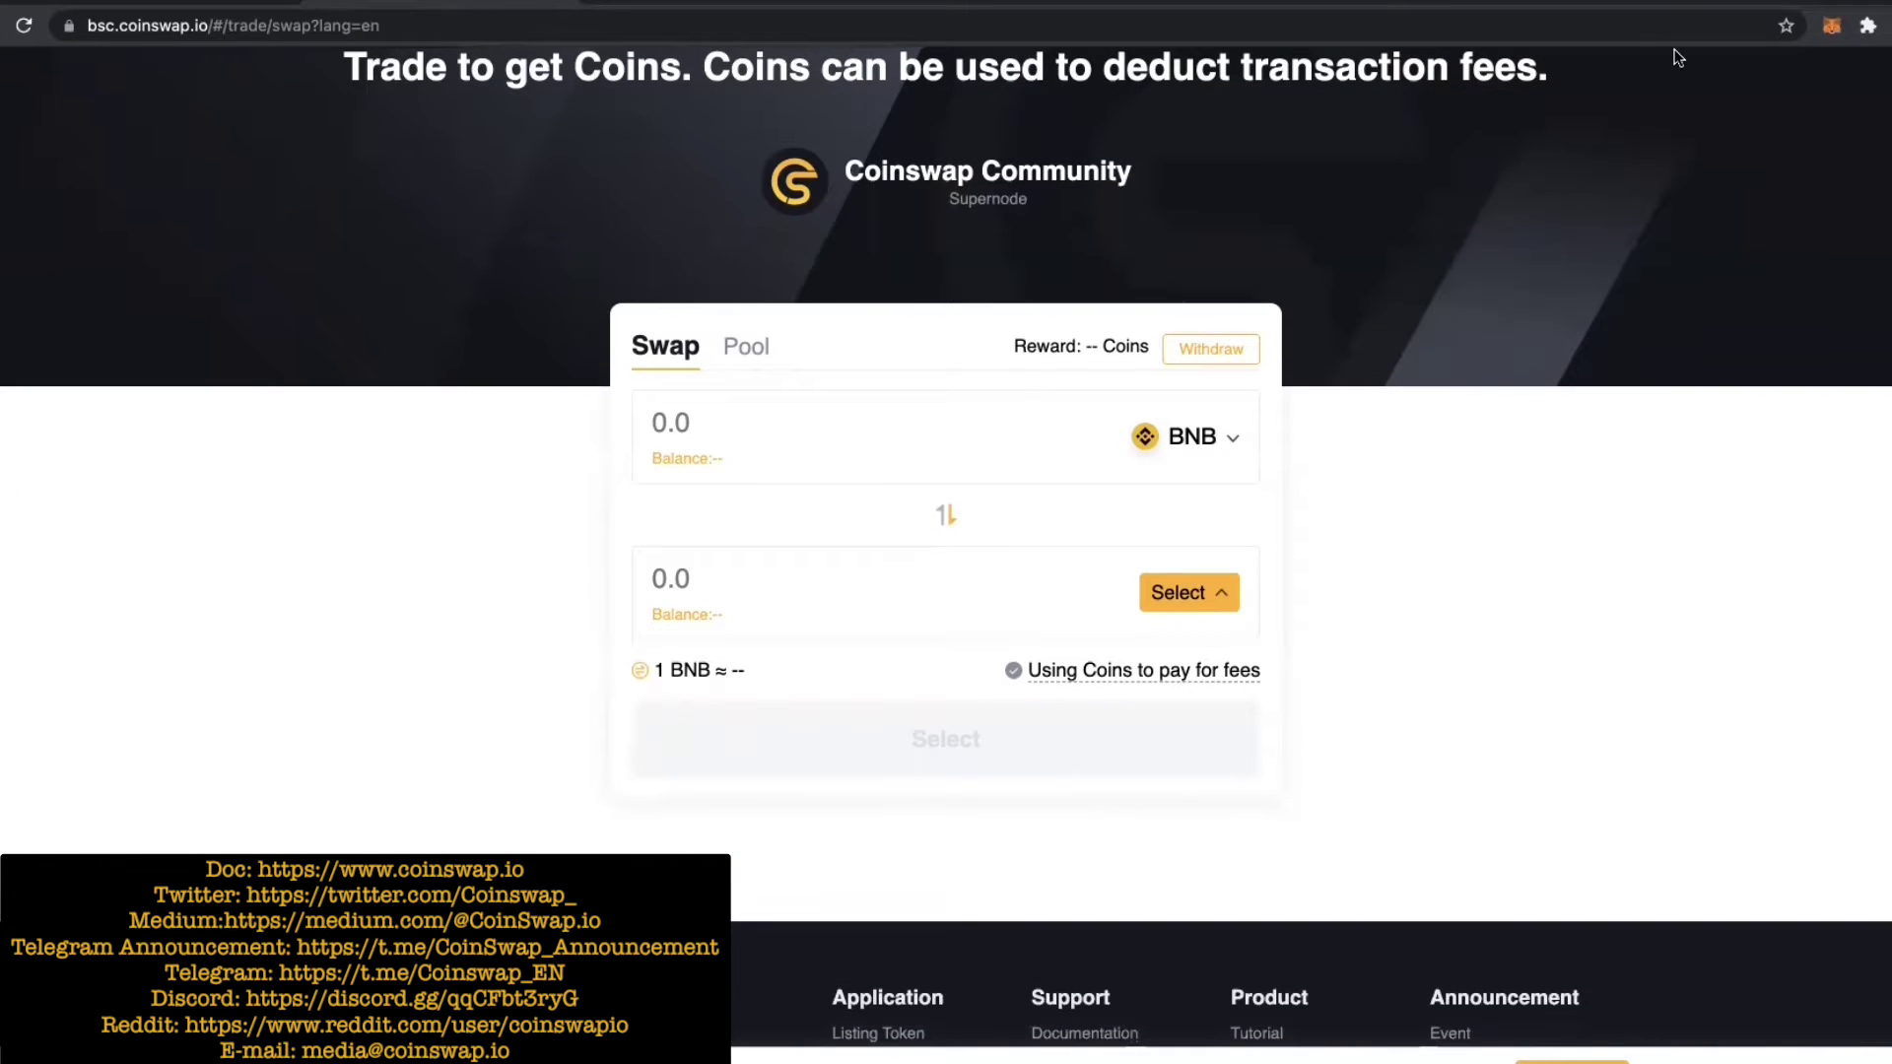
scroll(1592, 281, "up", 2)
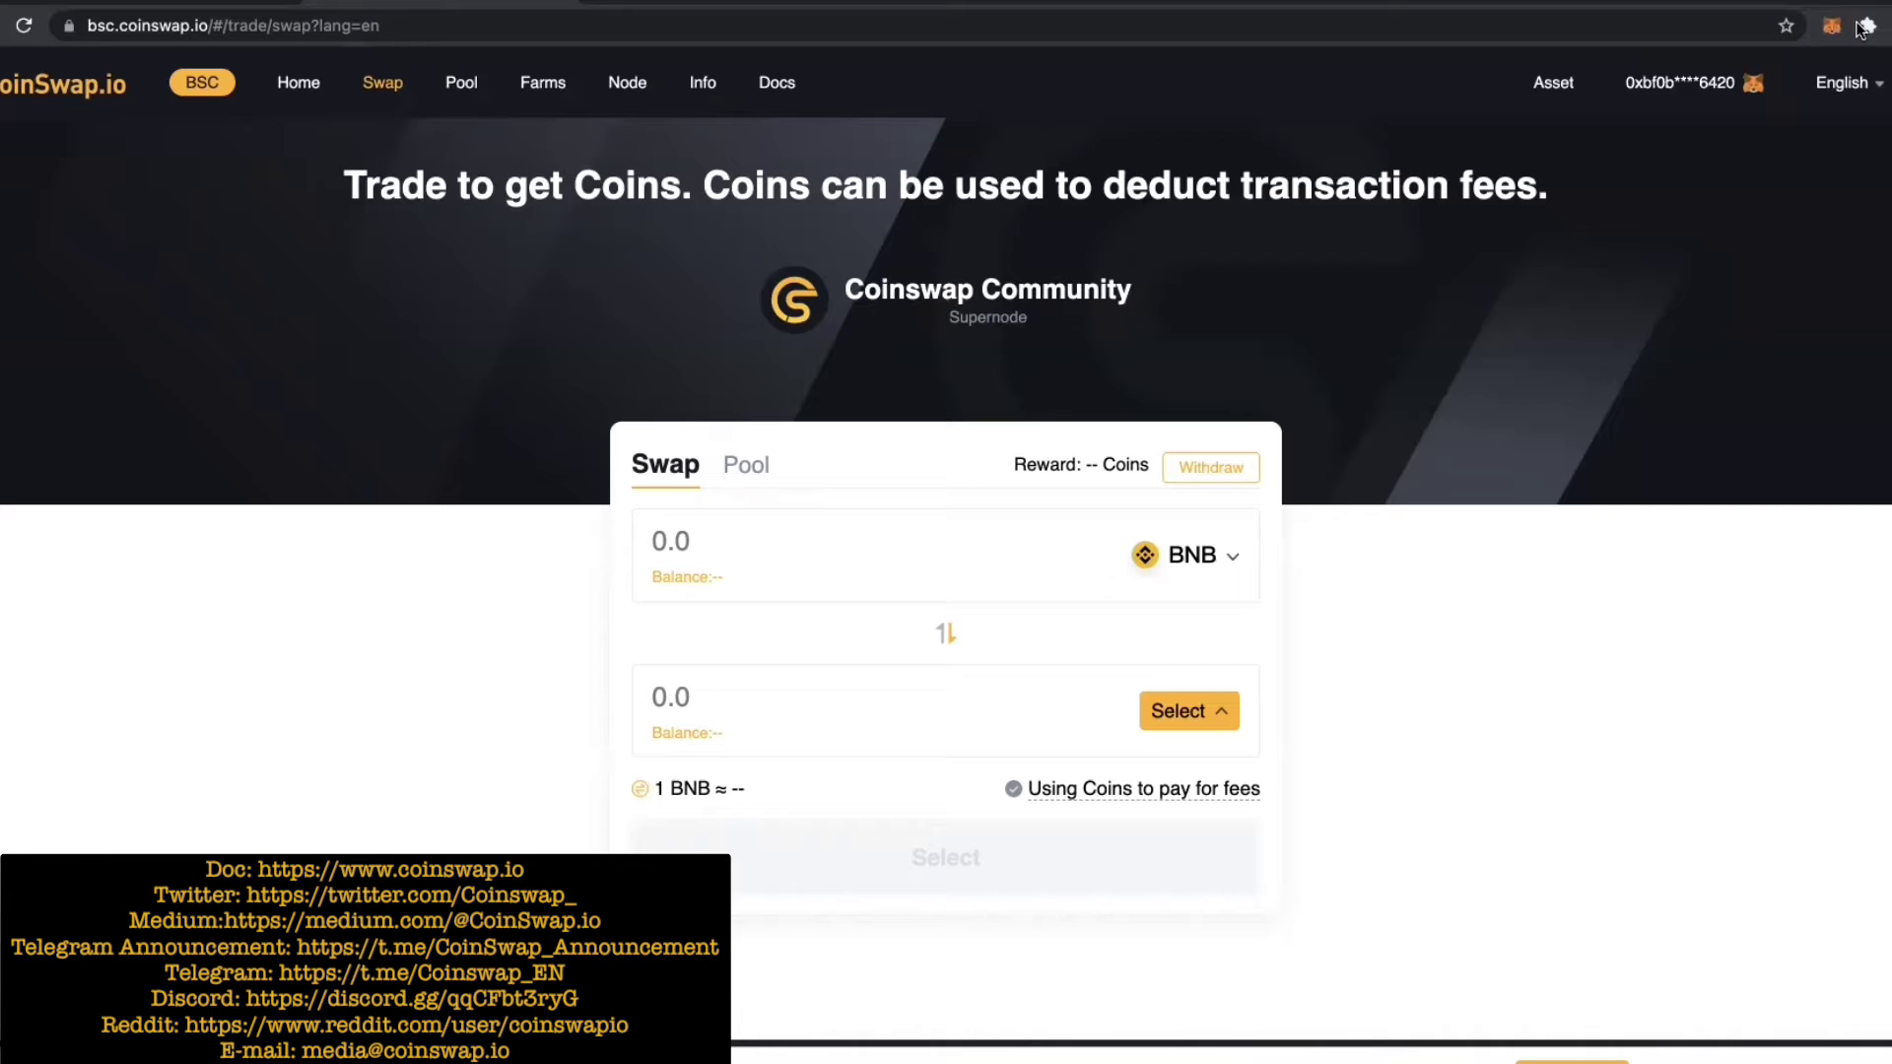
left_click(1831, 25)
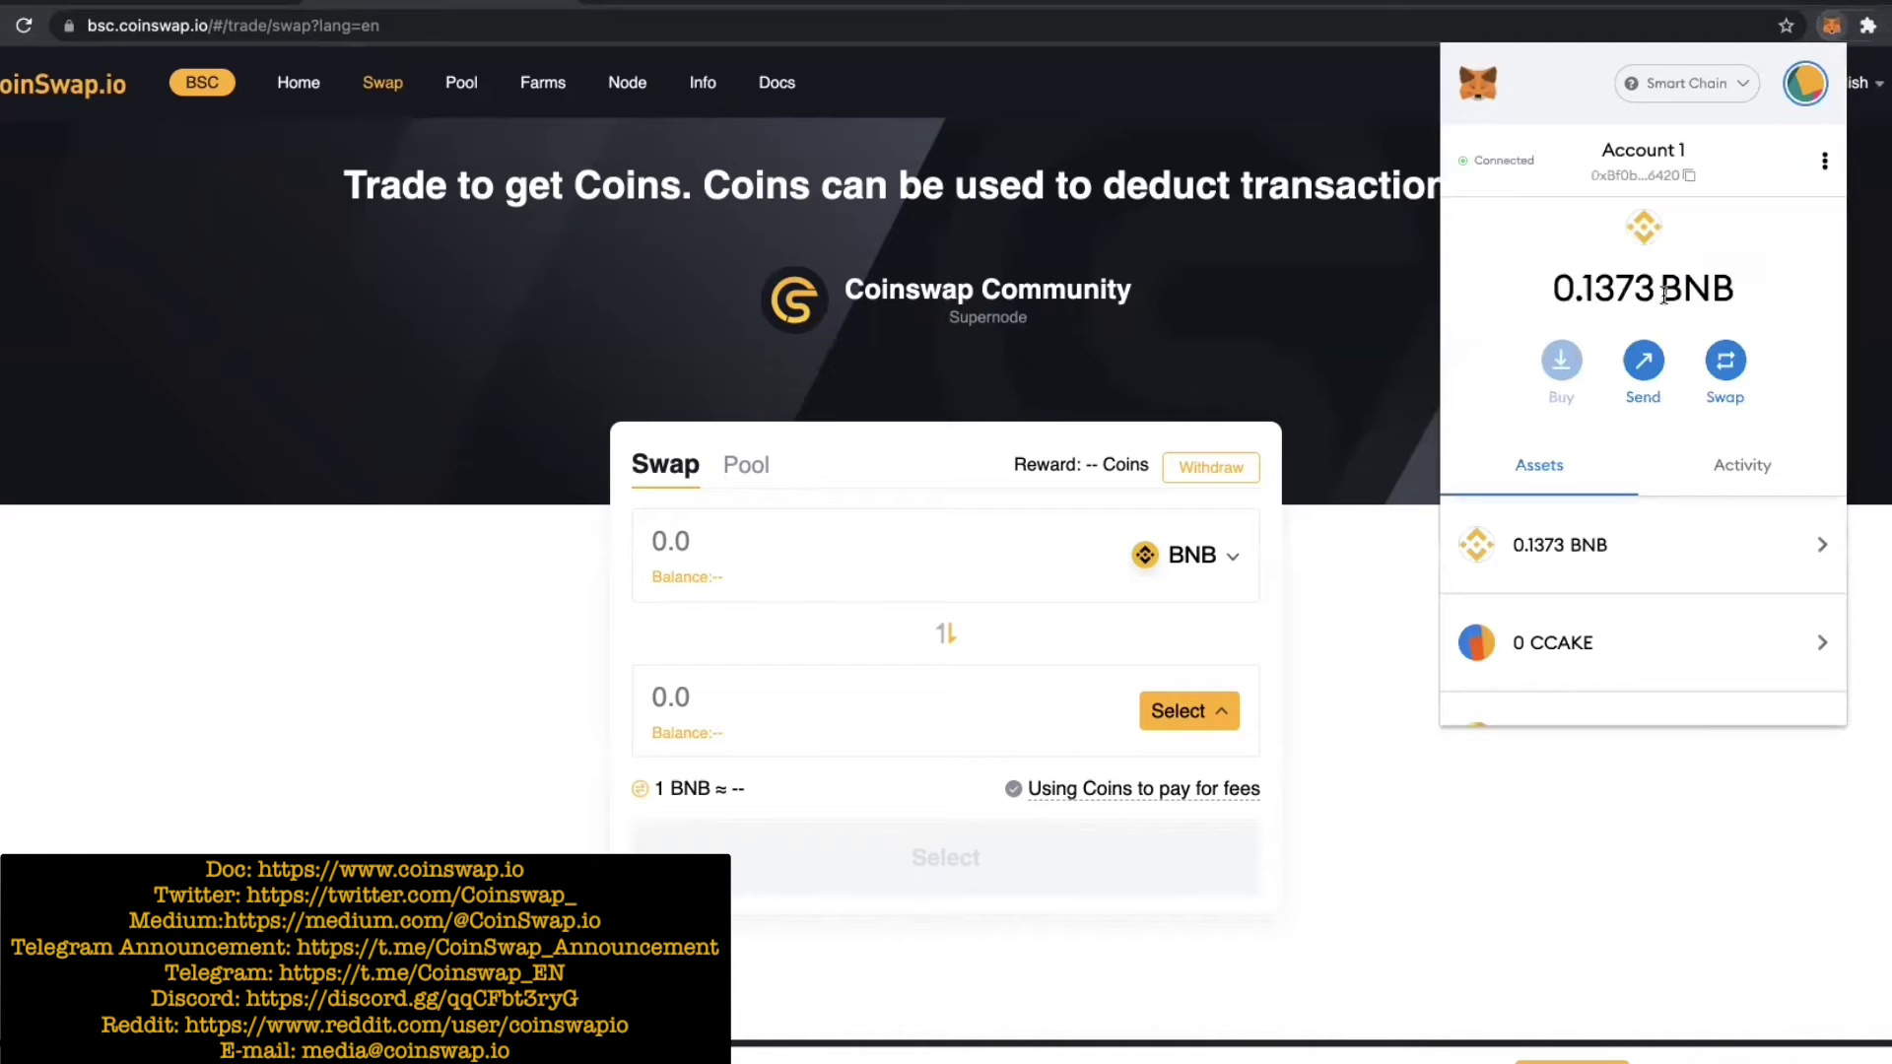
left_click(1185, 562)
left_click(1180, 570)
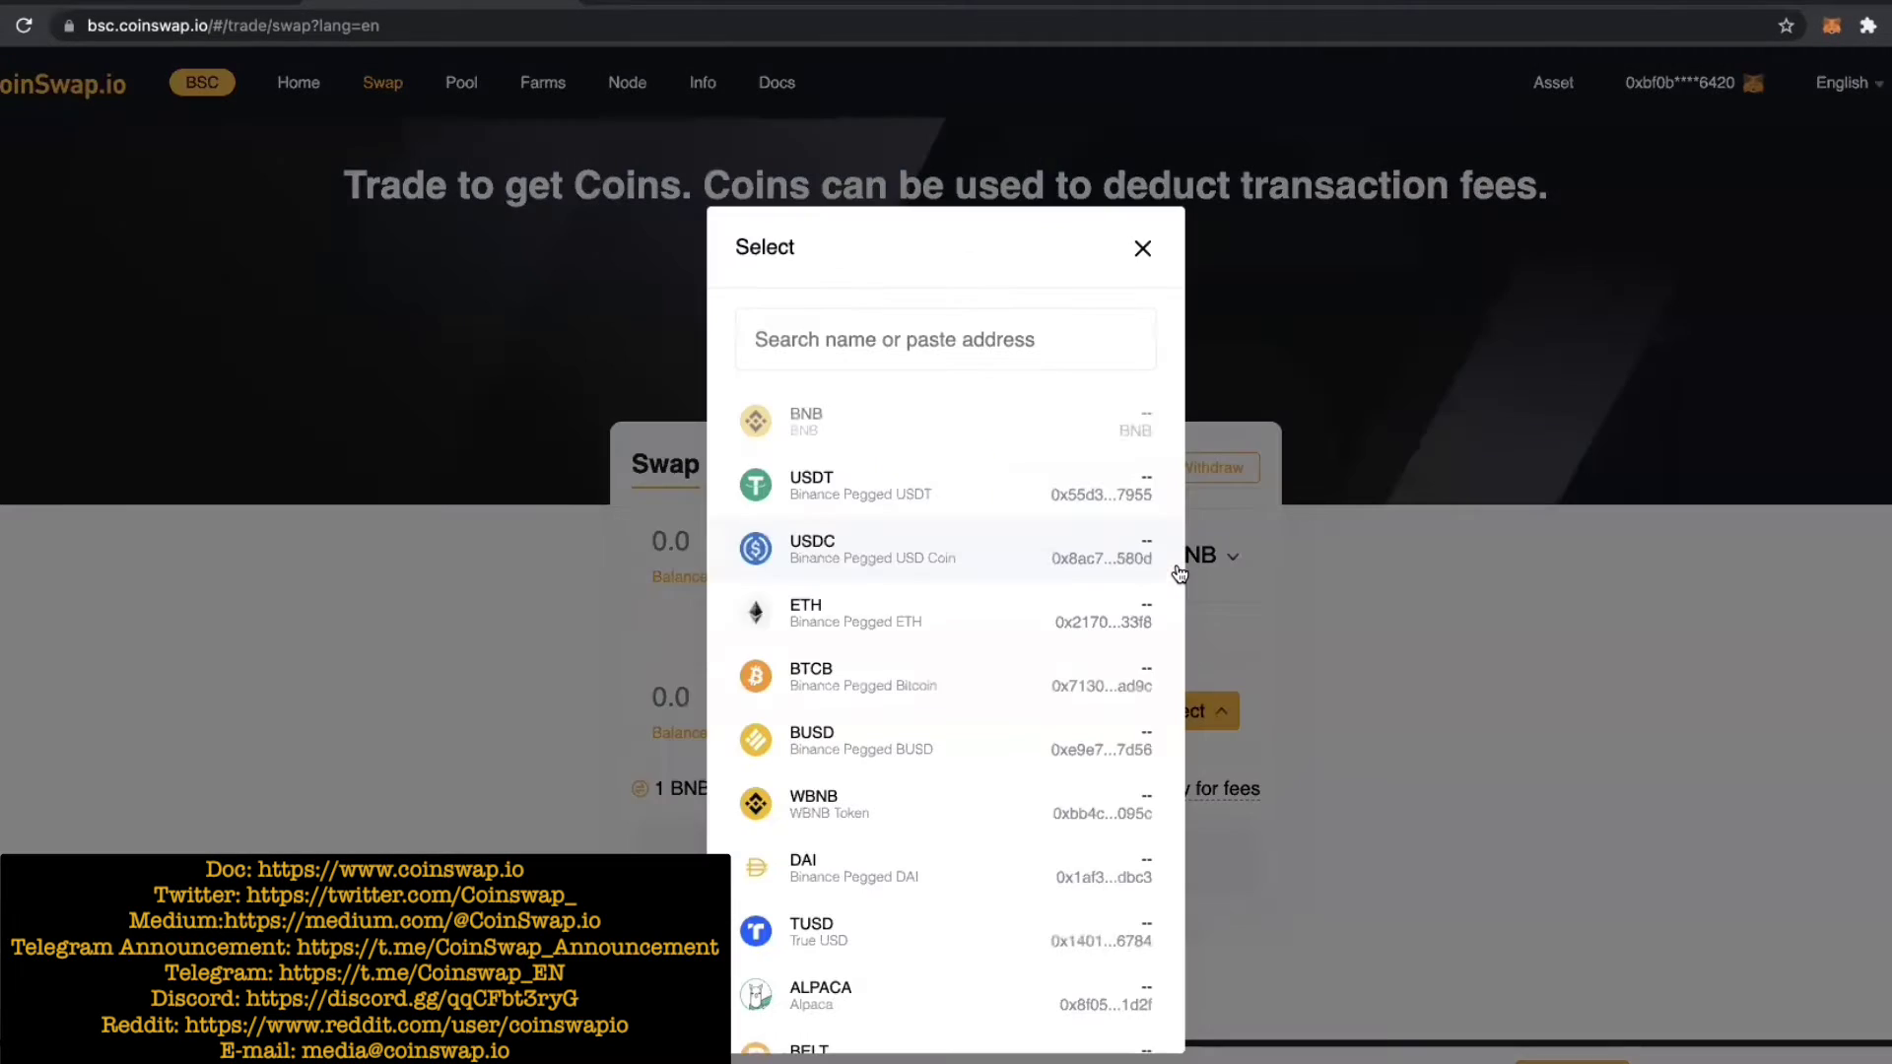
left_click(995, 416)
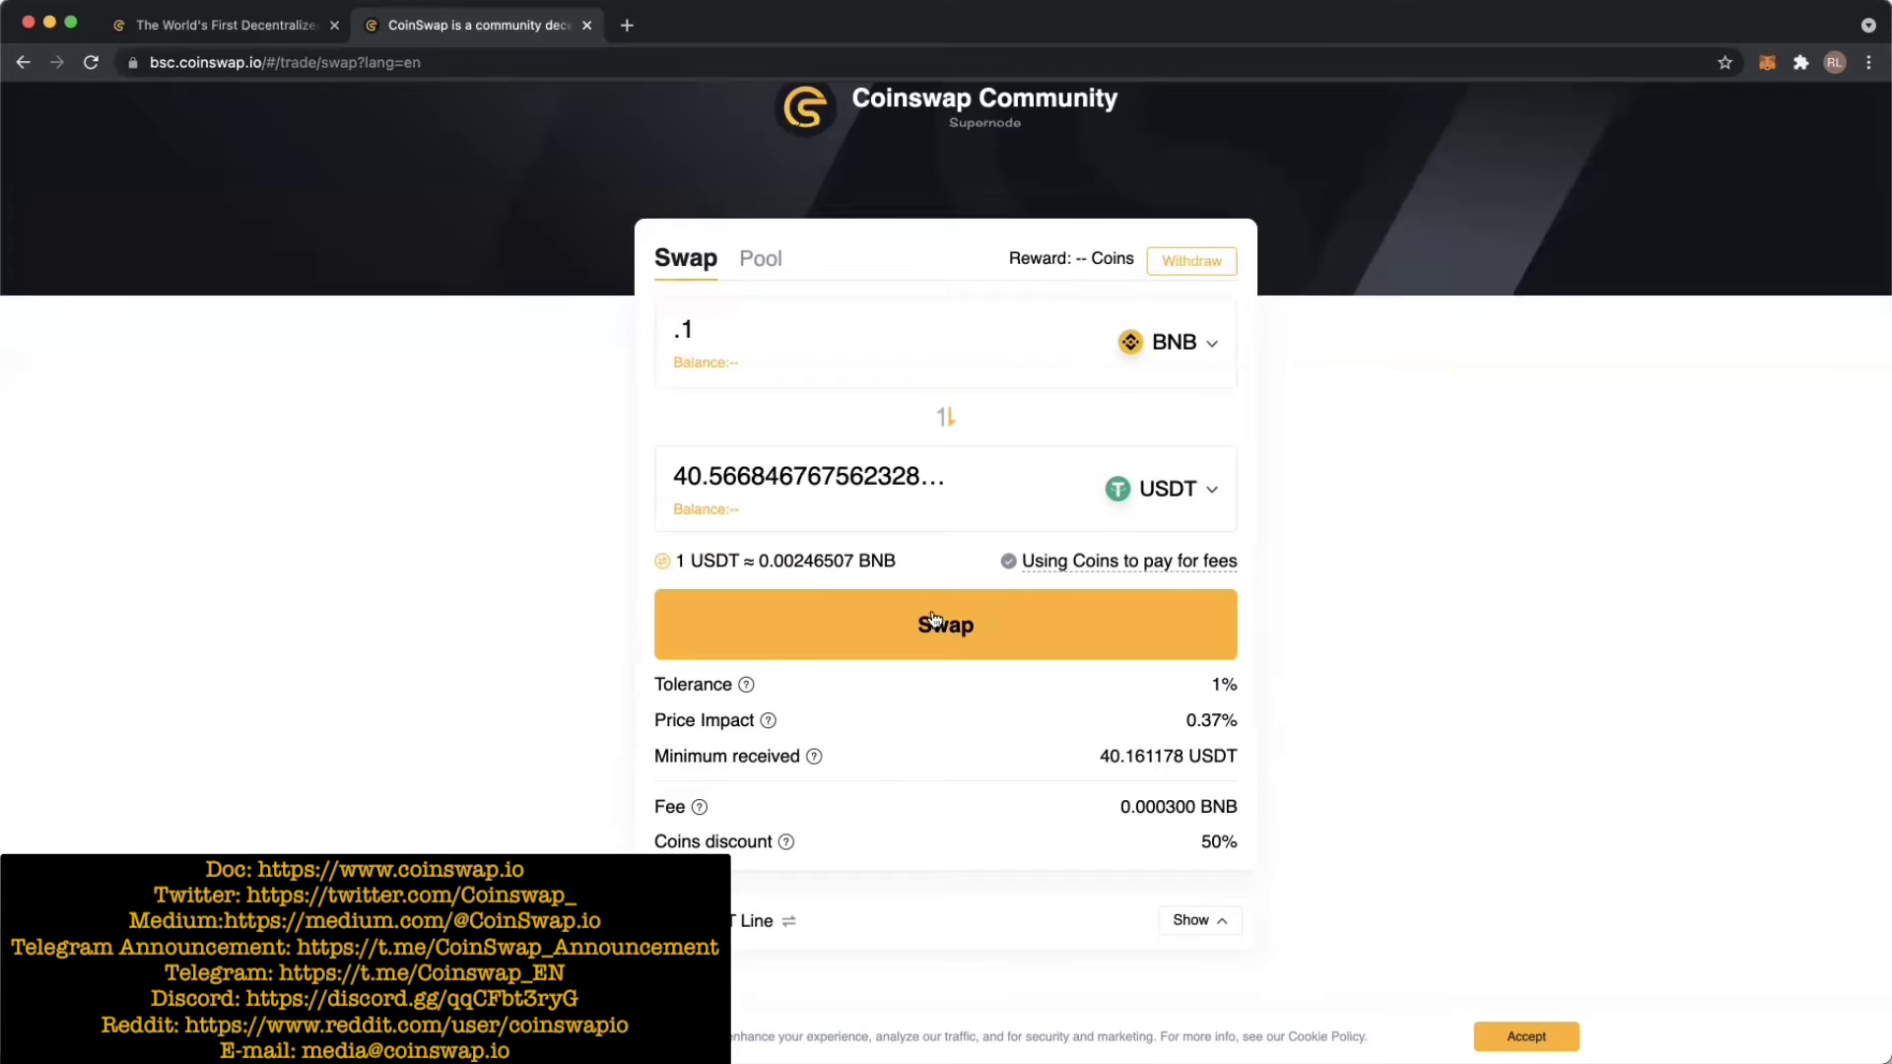
Step: Scroll through the page to review the refreshed .1 BNB quote of about 40.31 USDT
scroll(933, 618, "down", 2)
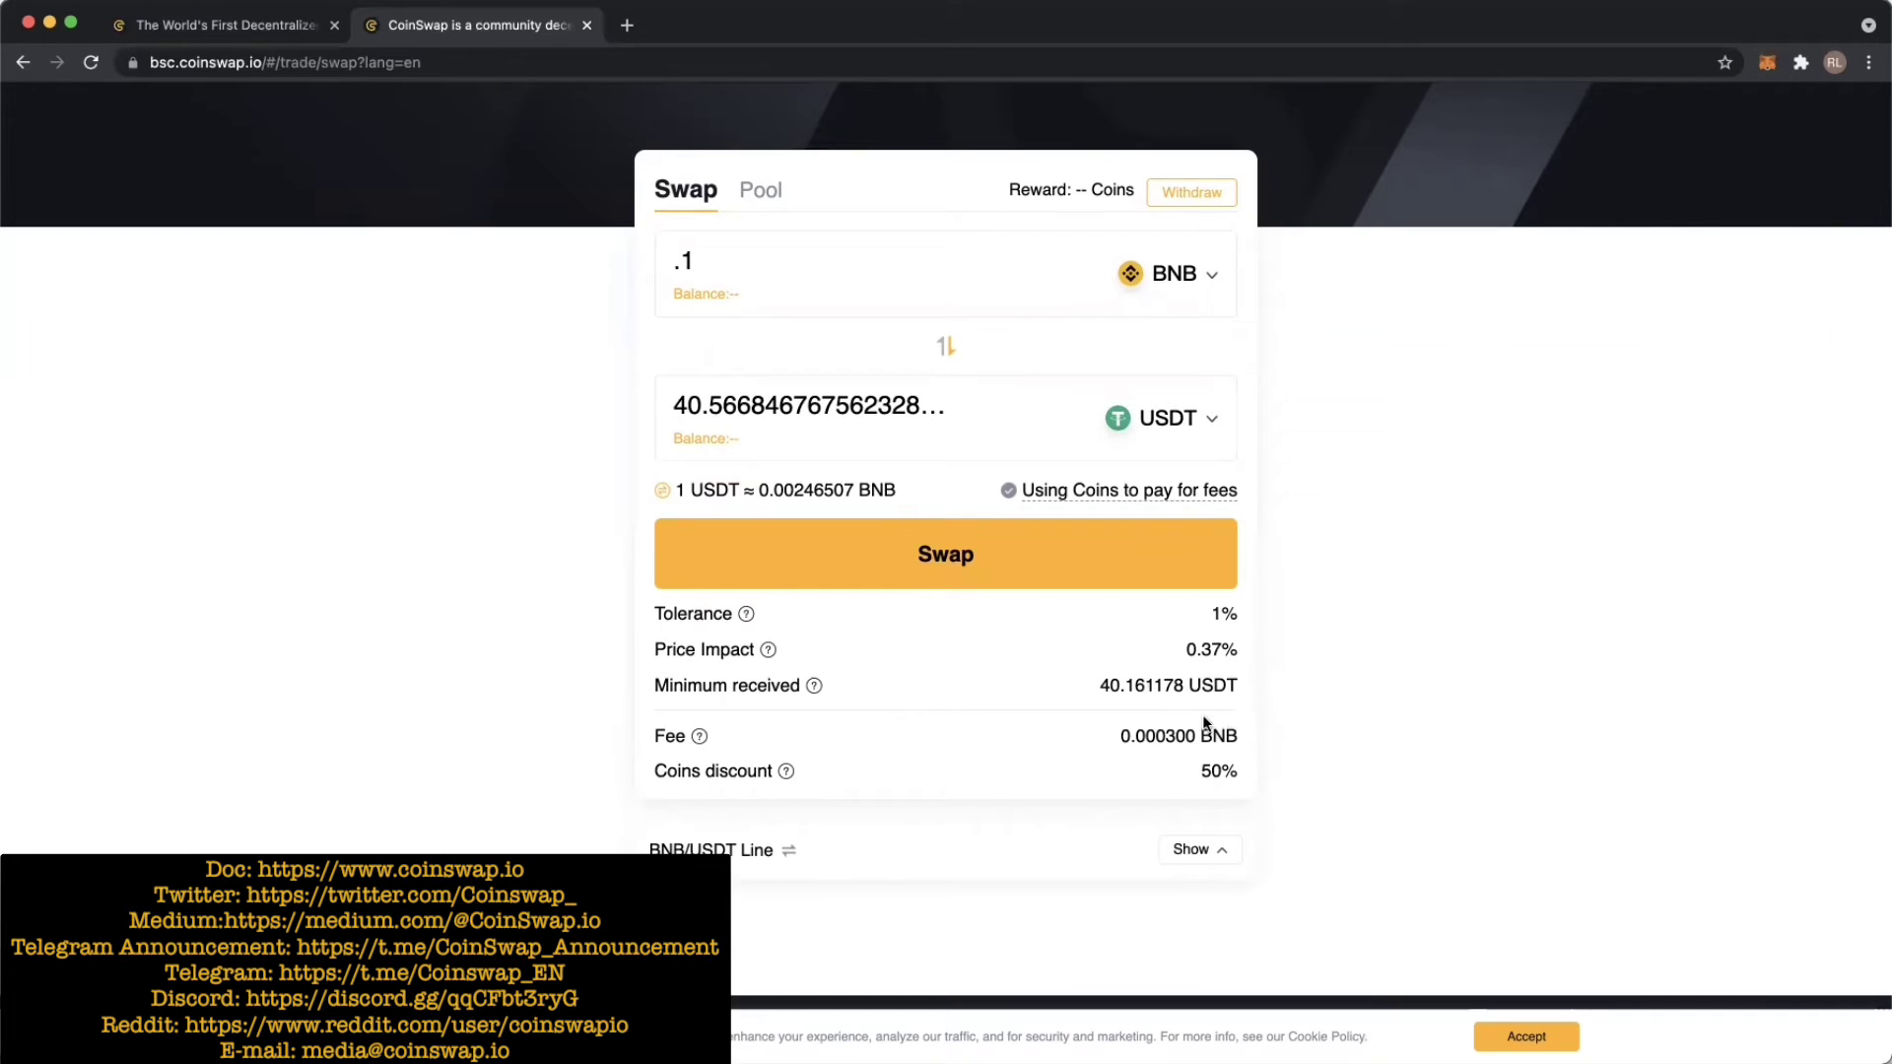
scroll(1259, 698, "down", 1)
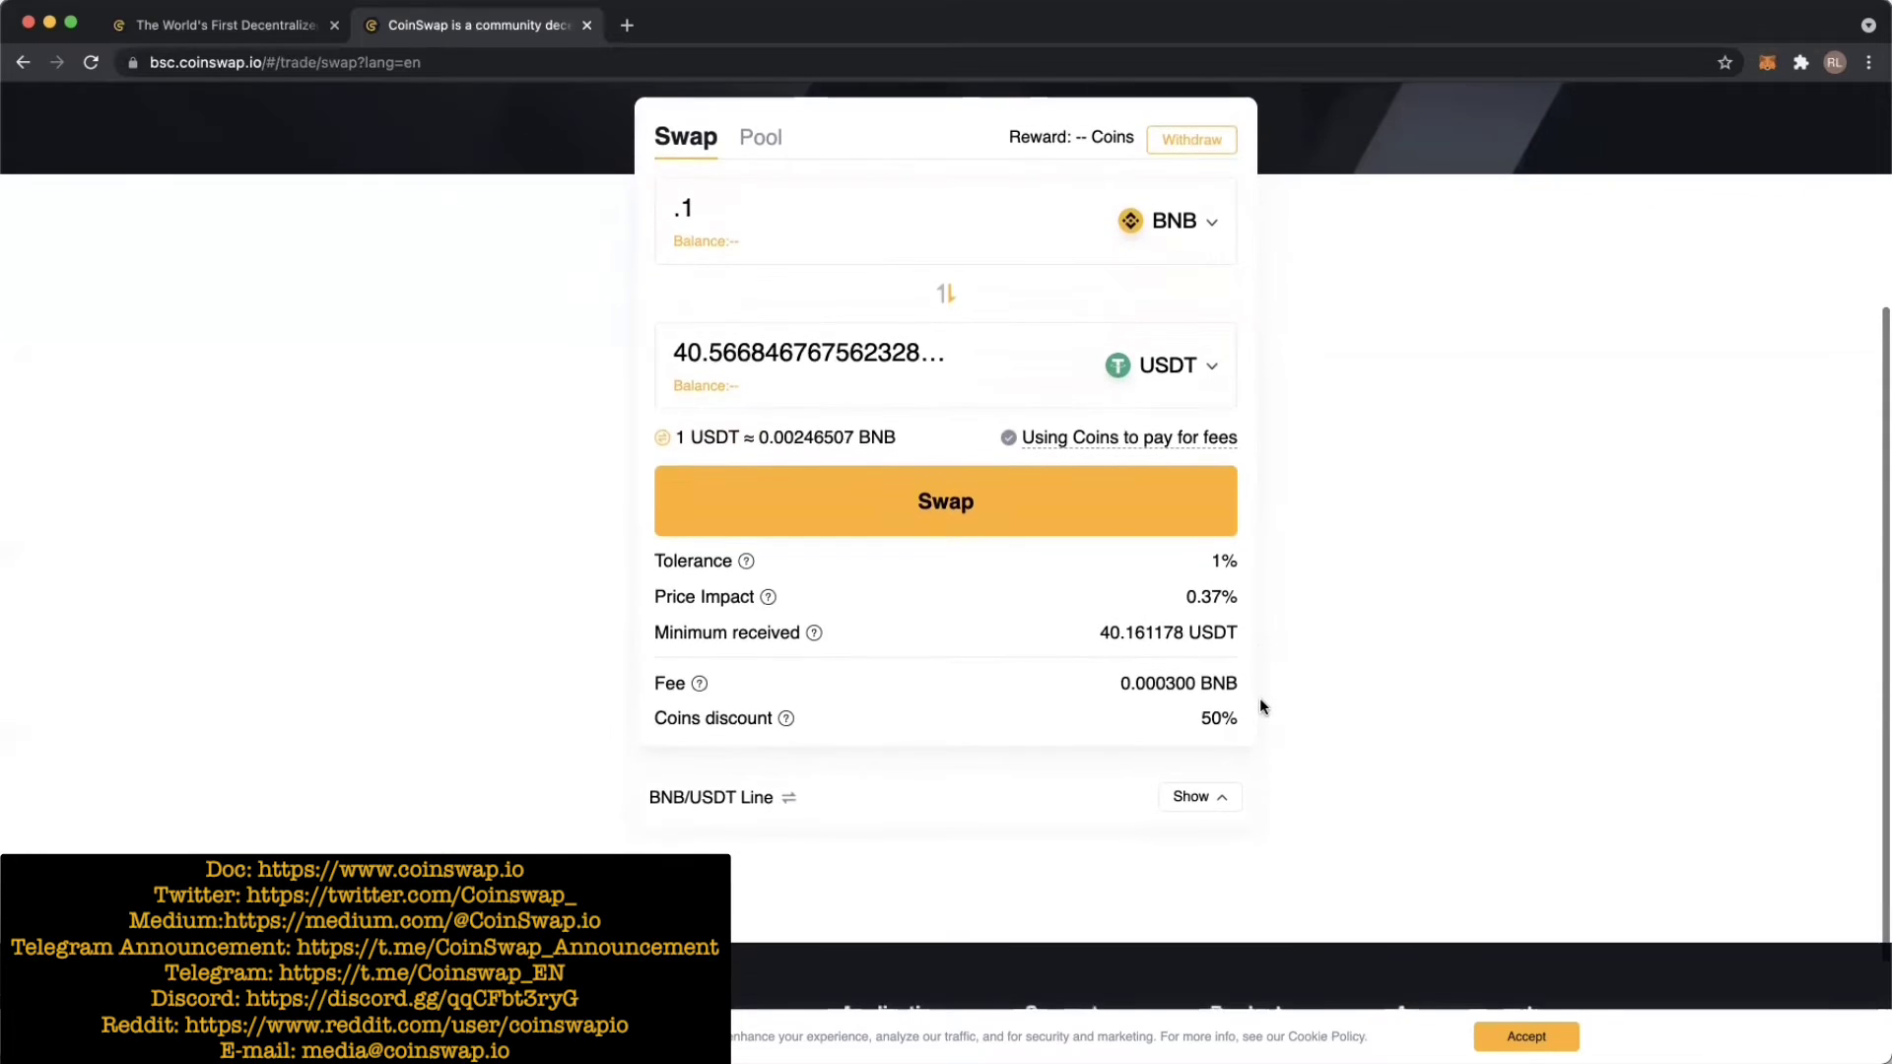
scroll(1259, 697, "up", 2)
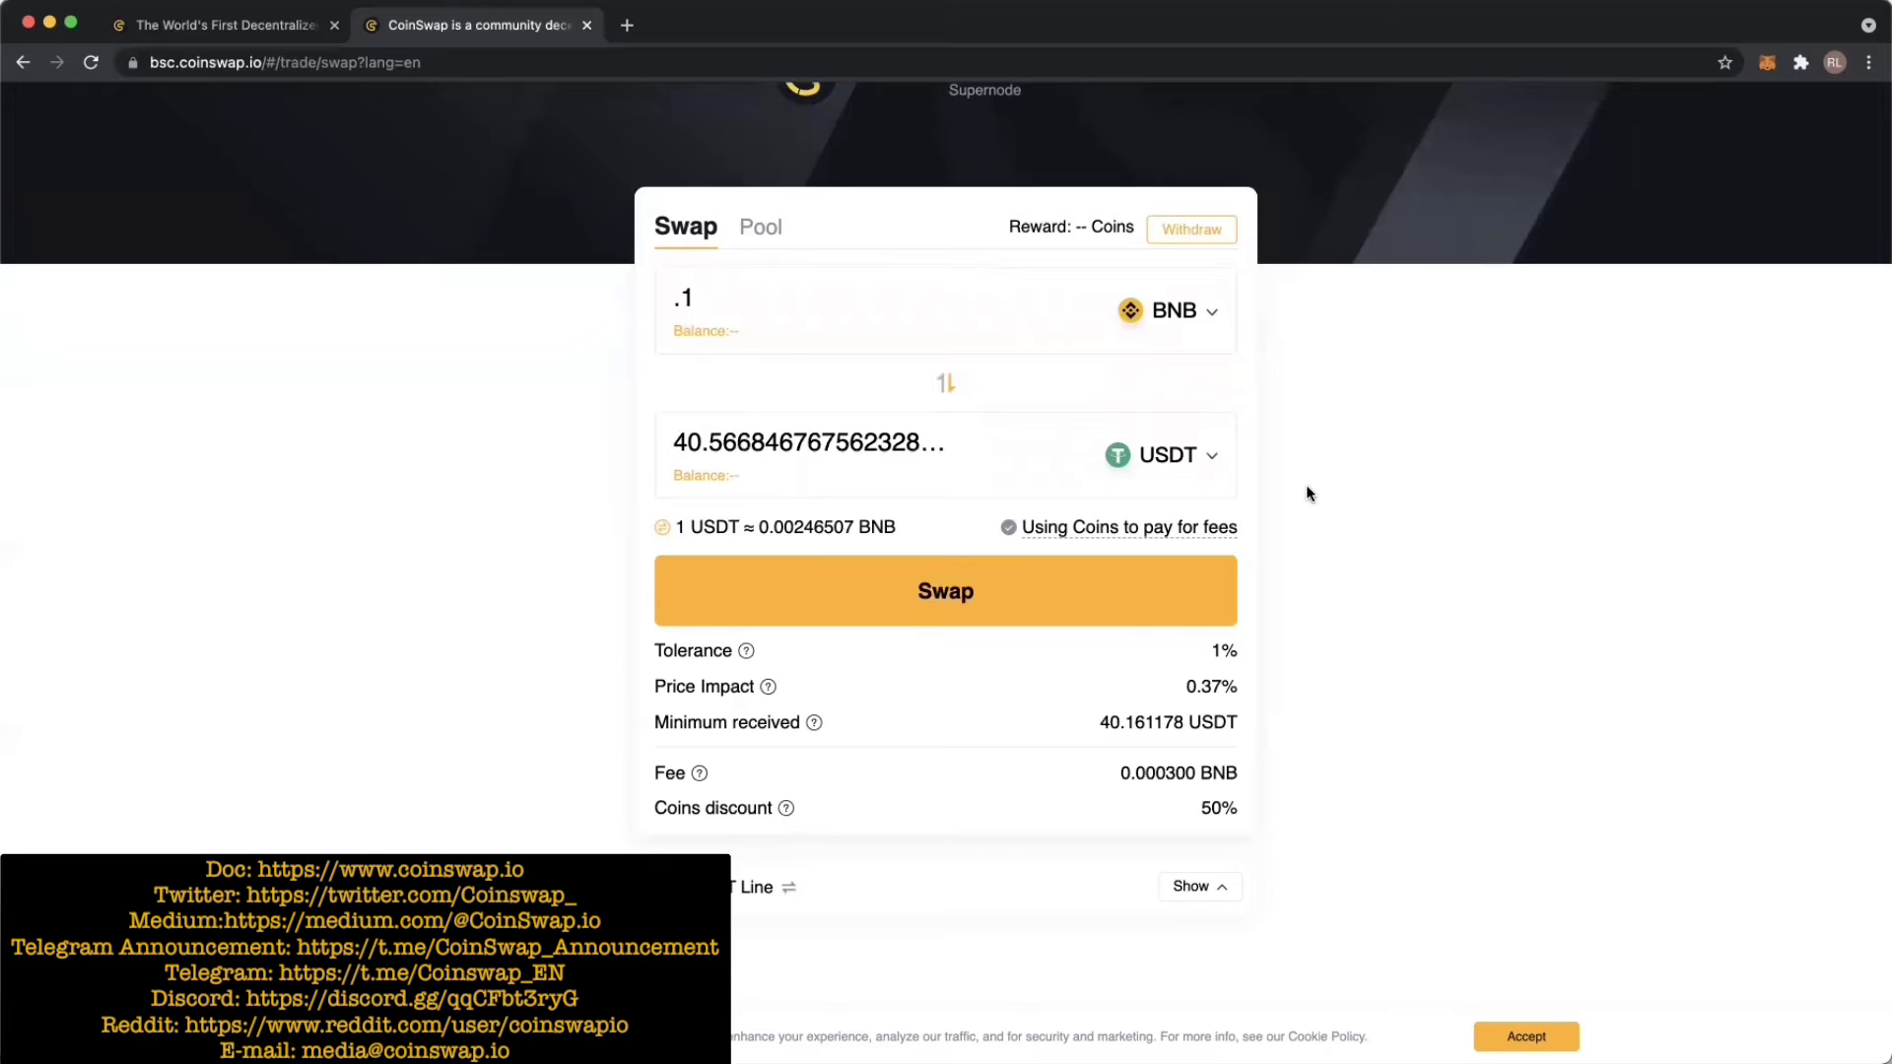
scroll(1306, 486, "down", 1)
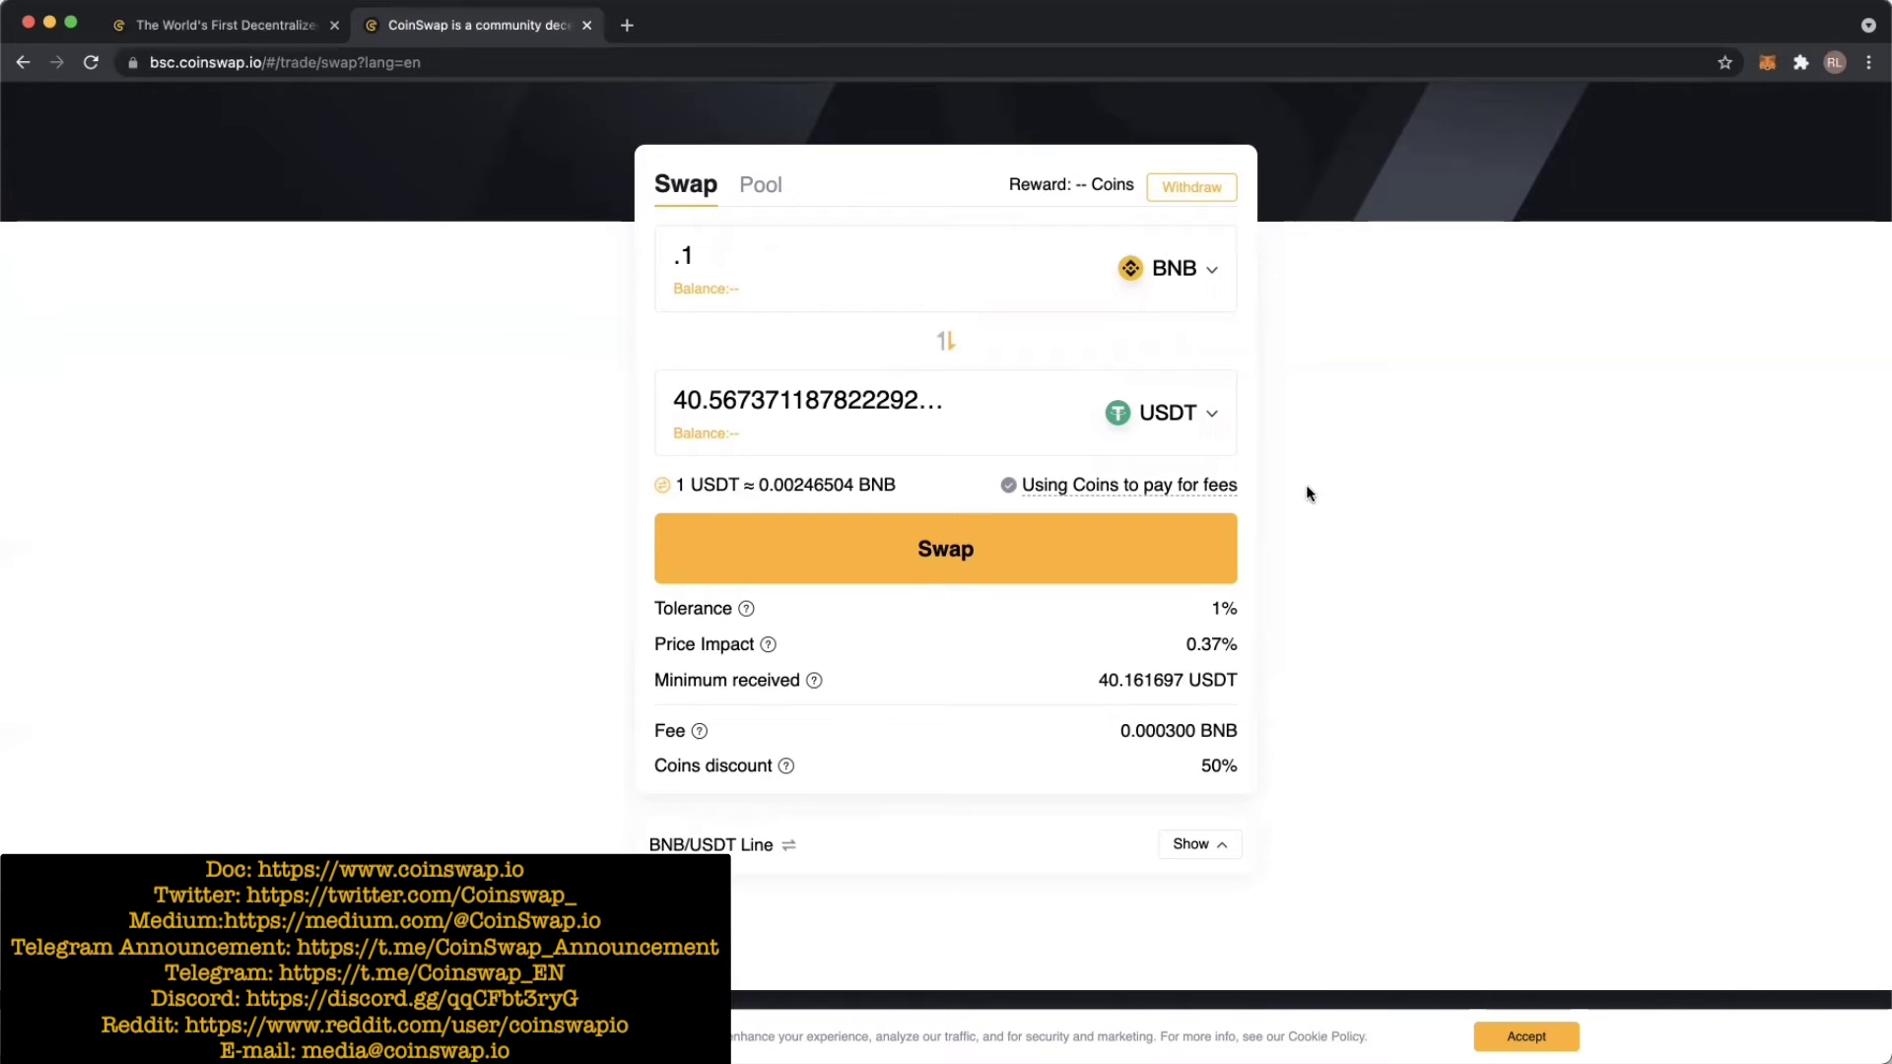
scroll(1306, 493, "down", 1)
scroll(1306, 492, "up", 2)
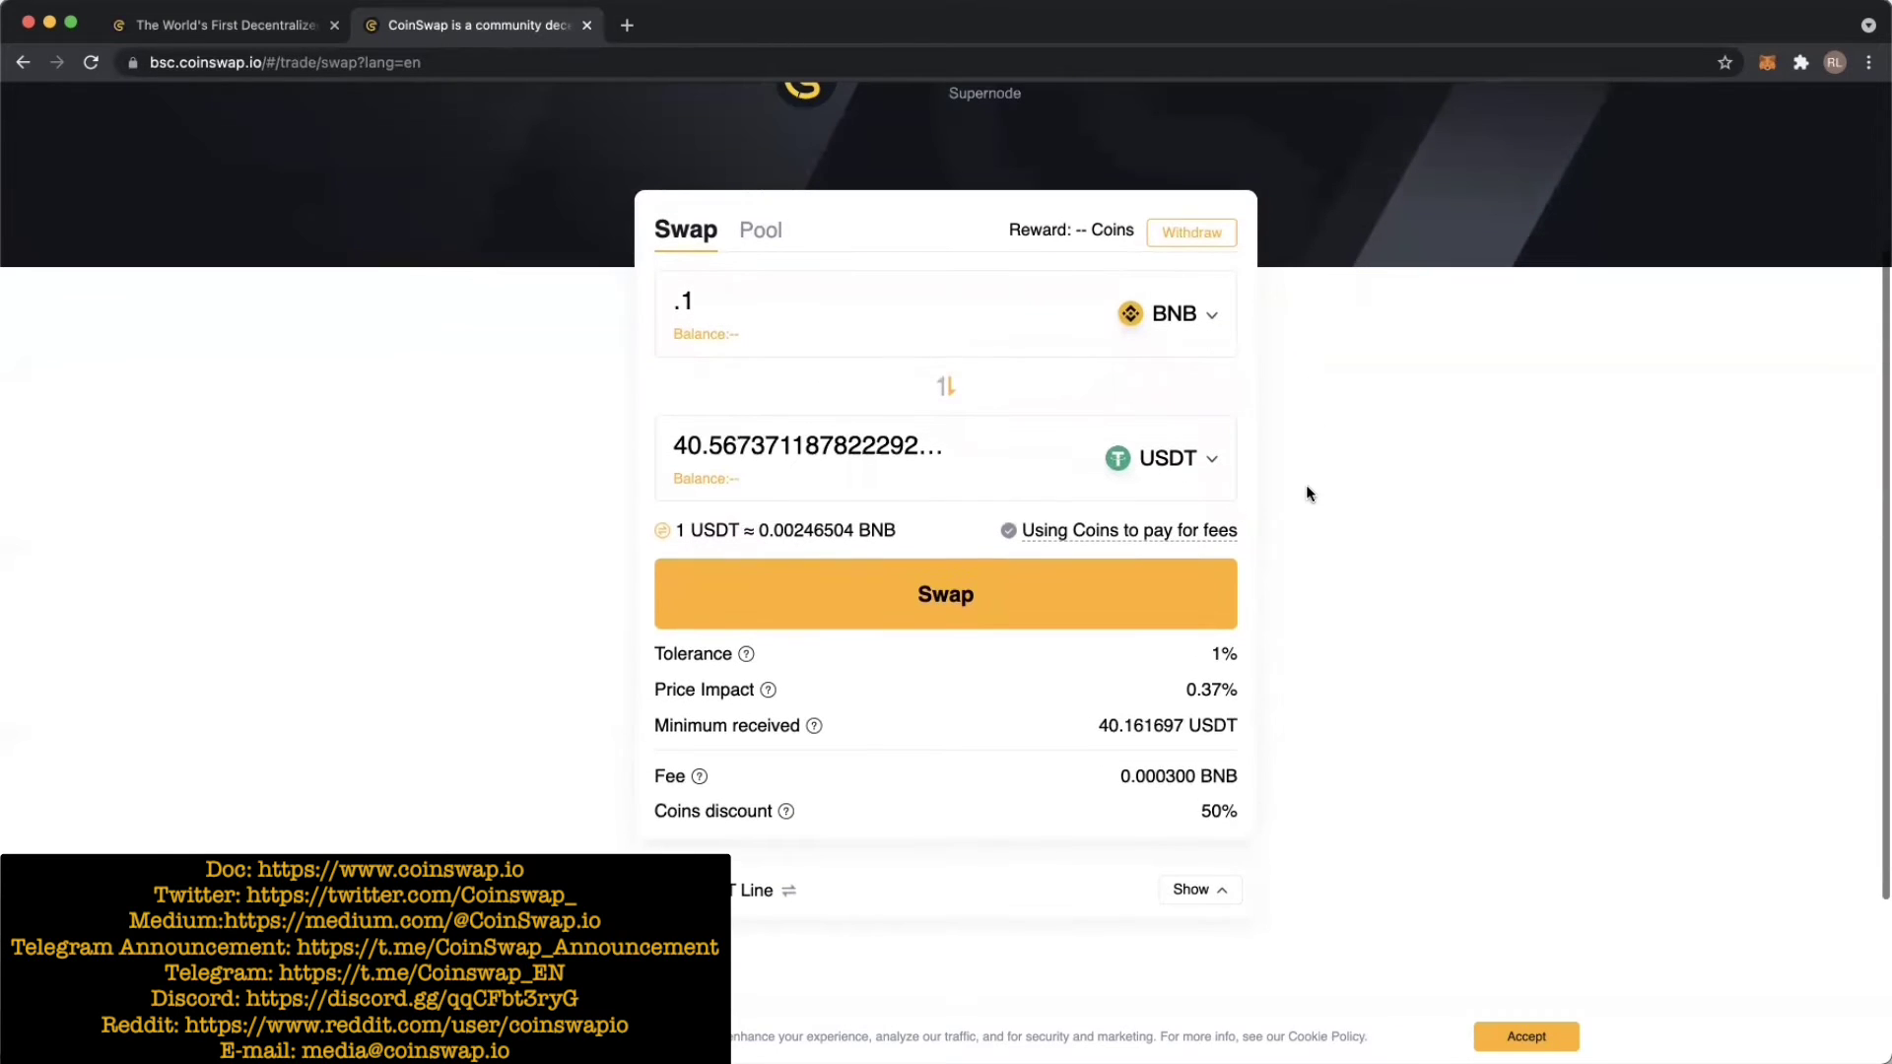
scroll(1307, 489, "up", 1)
scroll(1306, 490, "down", 2)
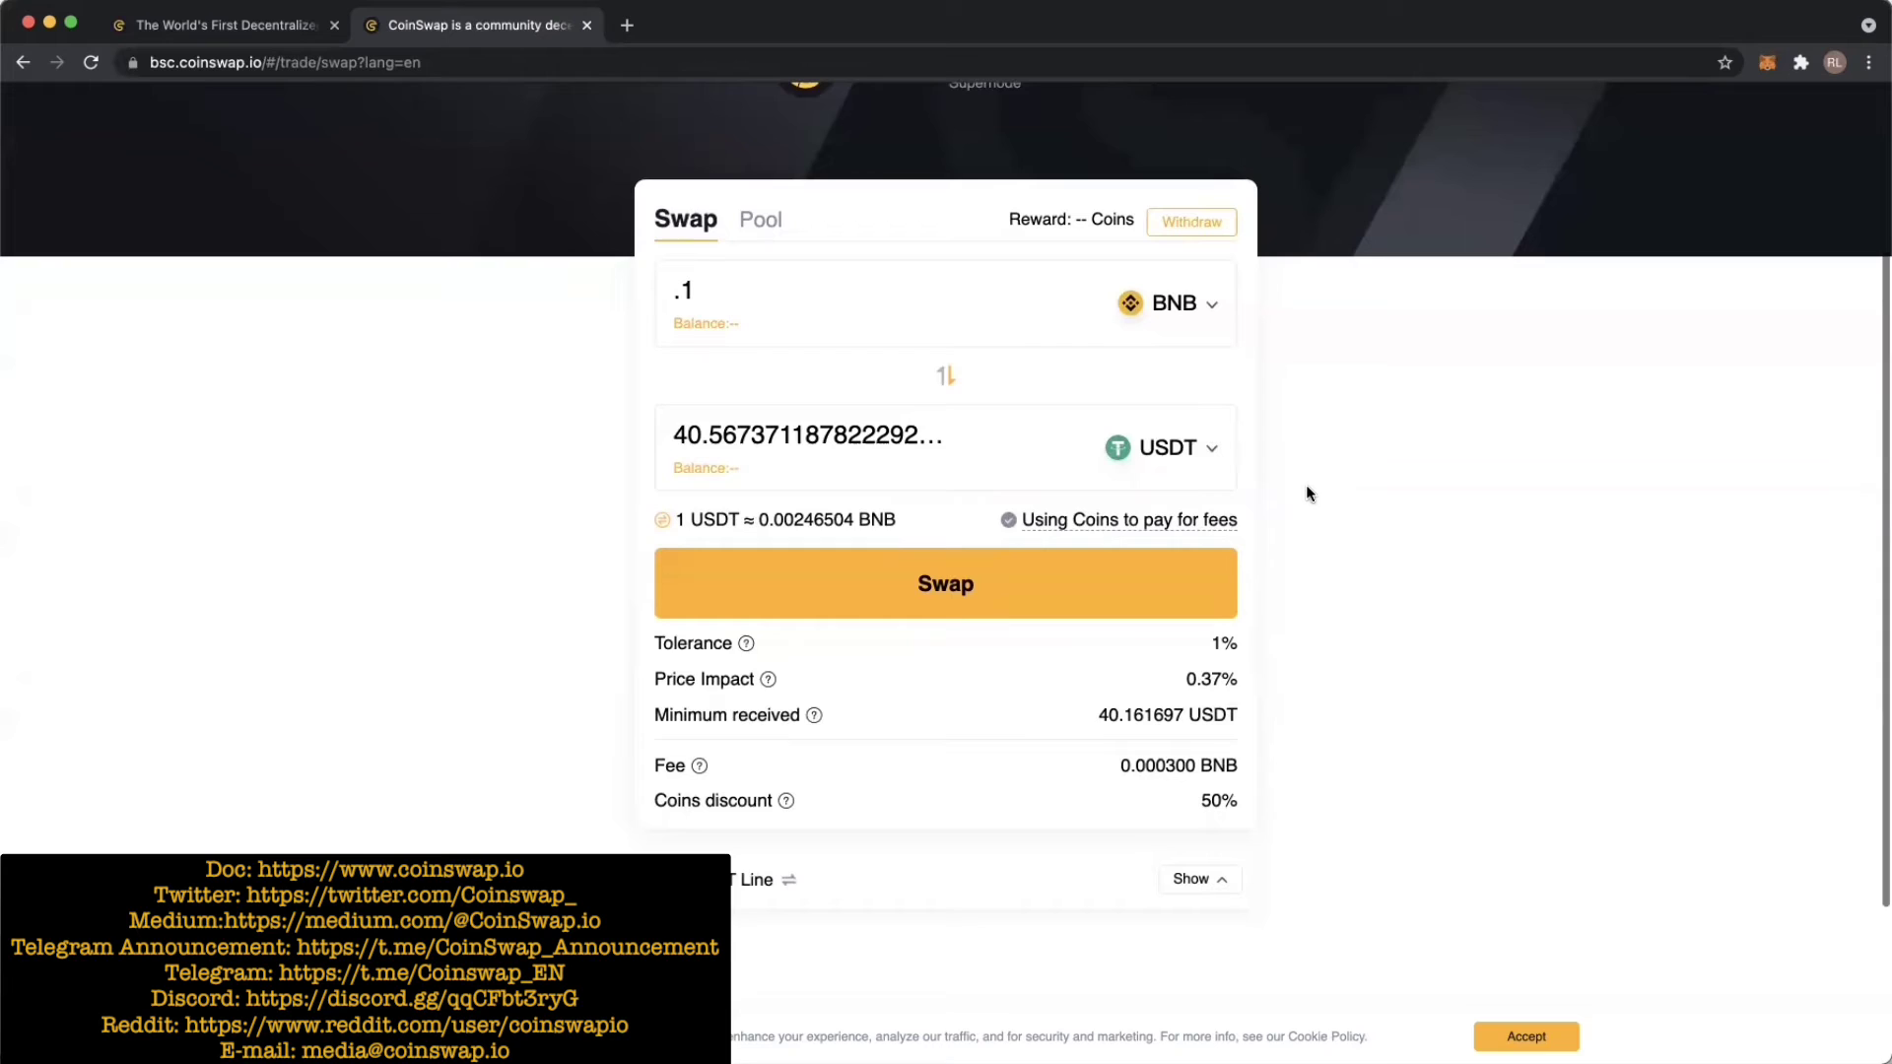
scroll(1306, 487, "down", 1)
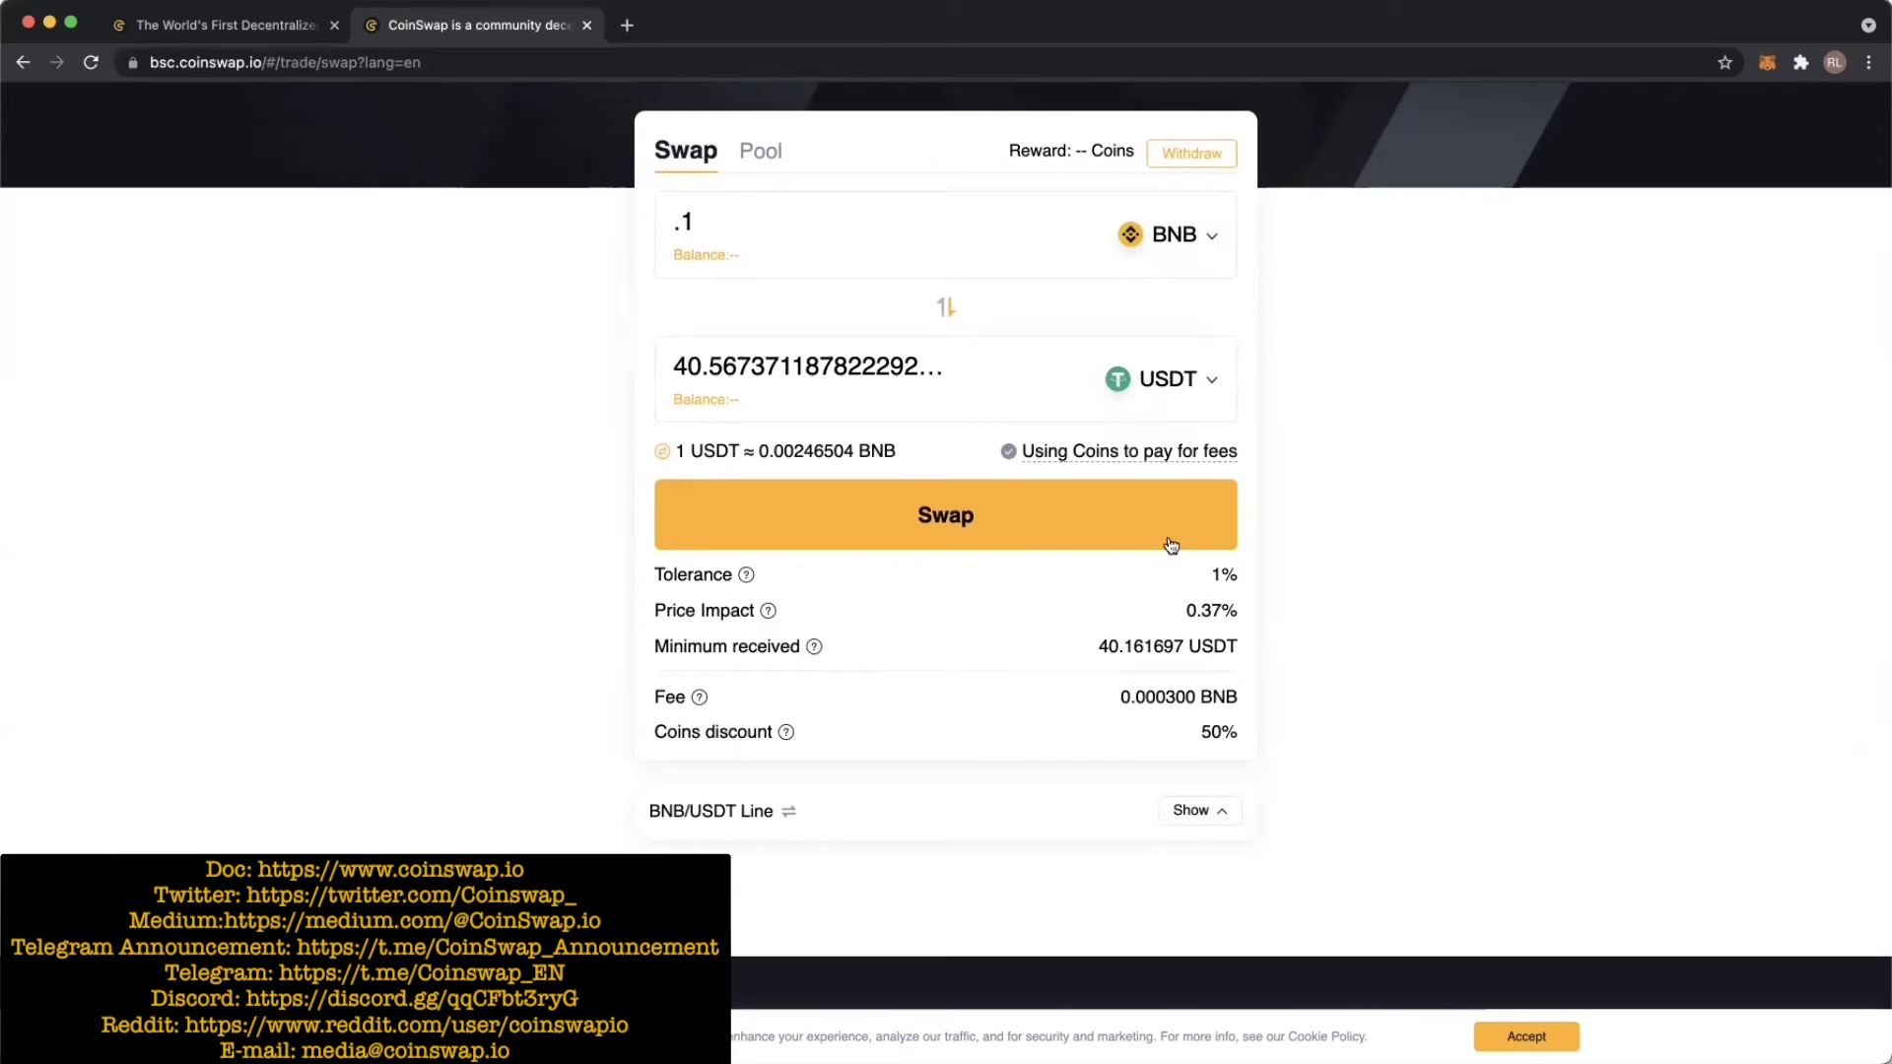
scroll(1387, 632, "up", 3)
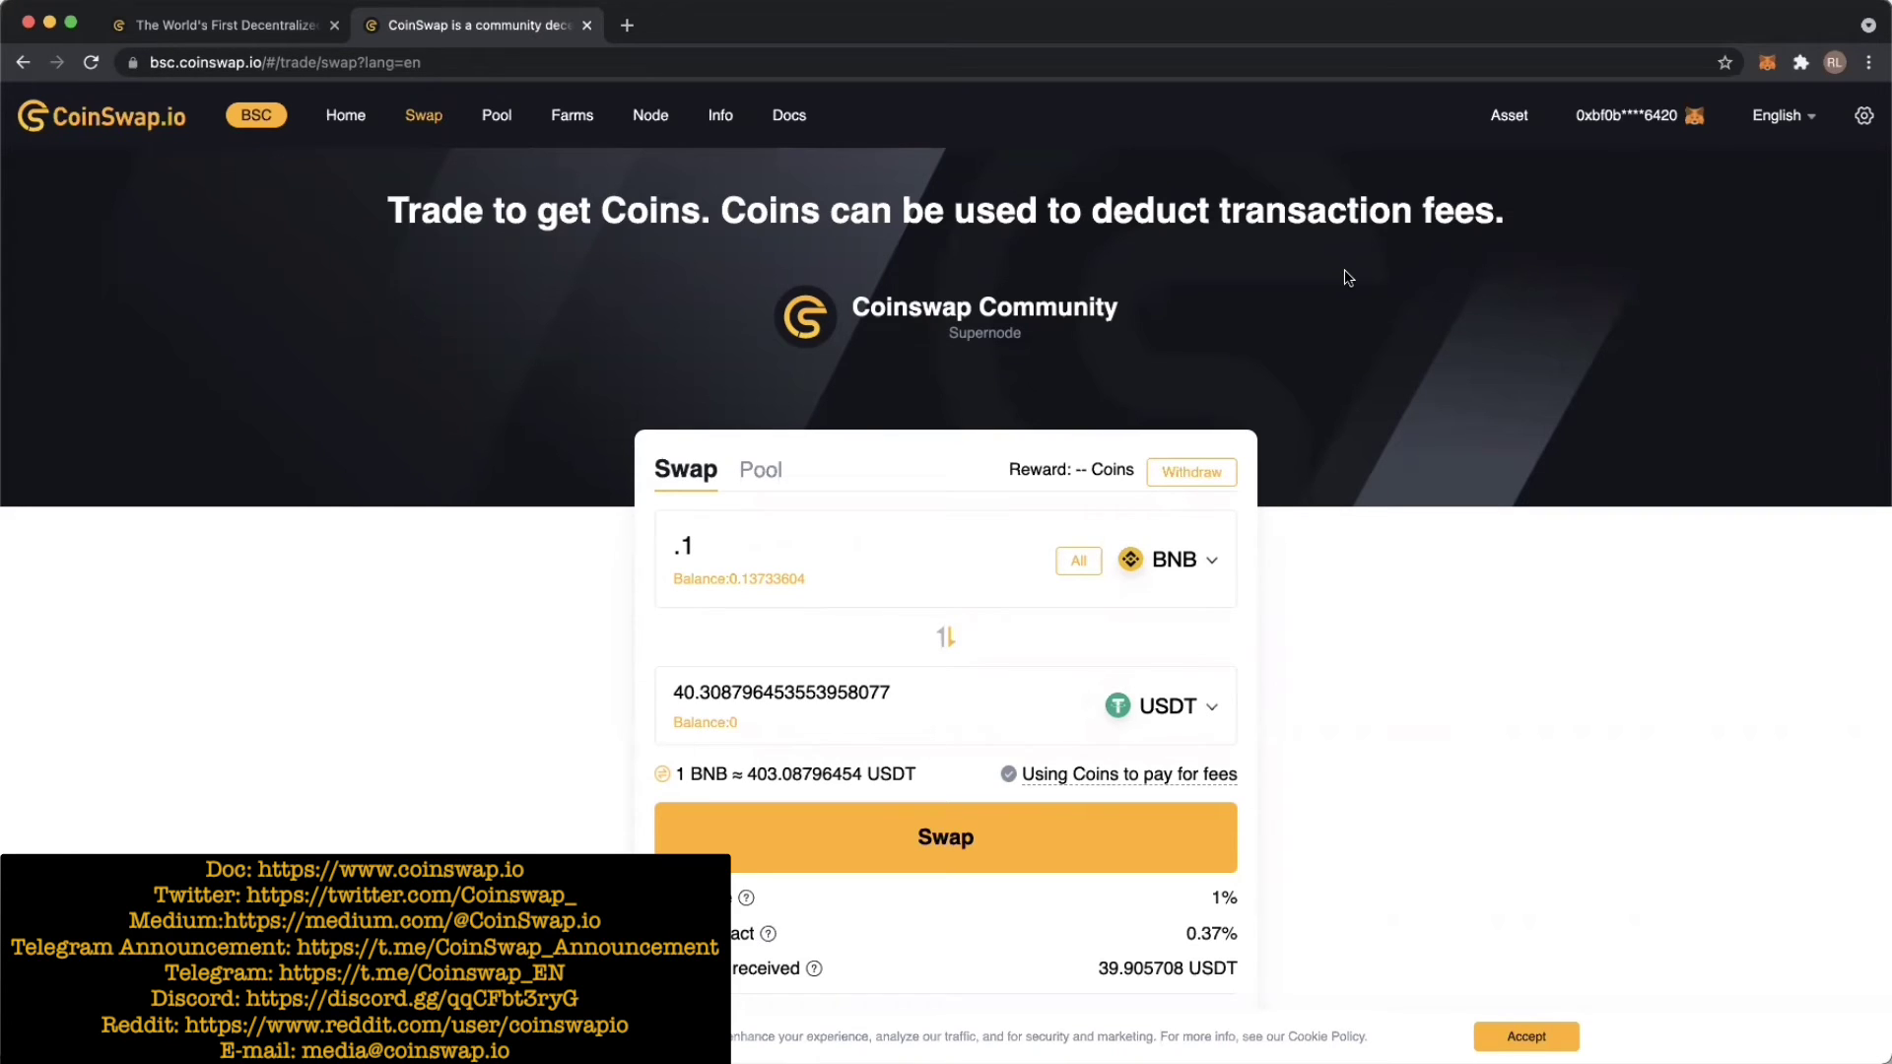
Step: Preview the swap without confirming, keeping USDT as the token to receive
left_click(1017, 838)
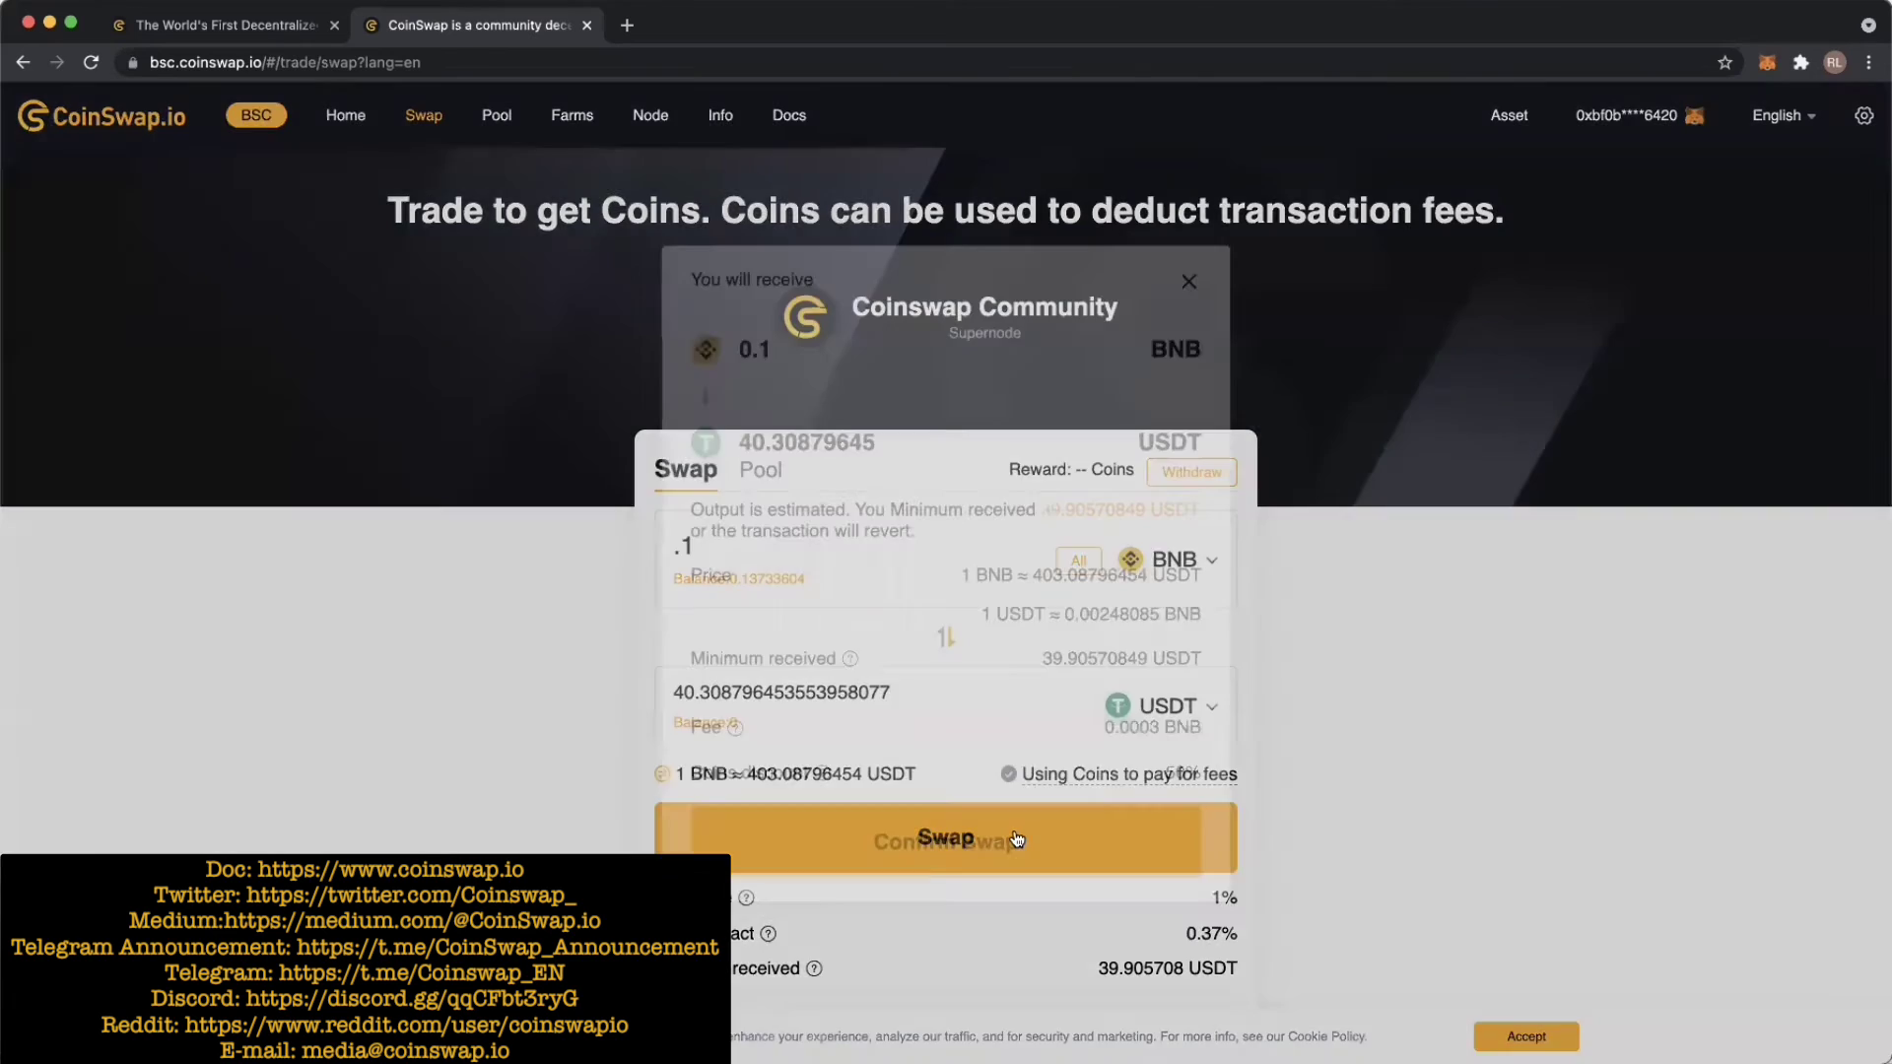
left_click(1188, 283)
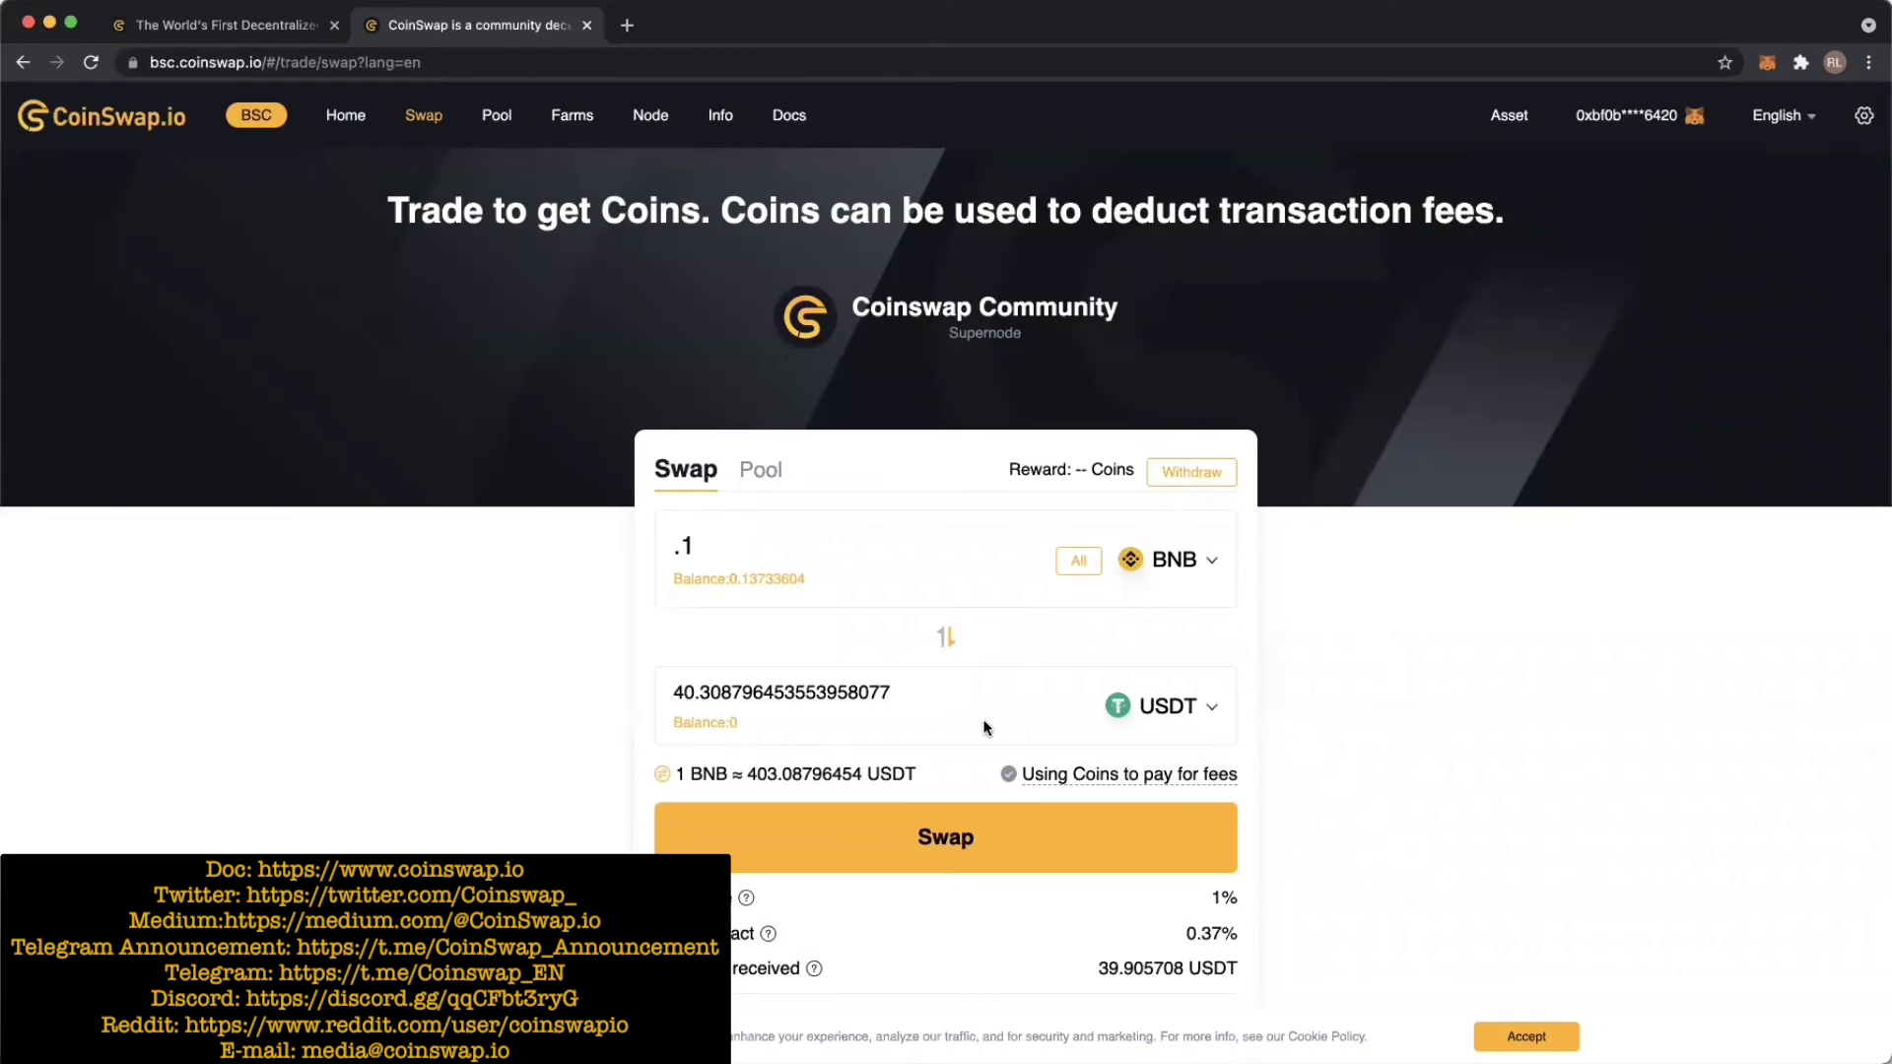
left_click(1123, 705)
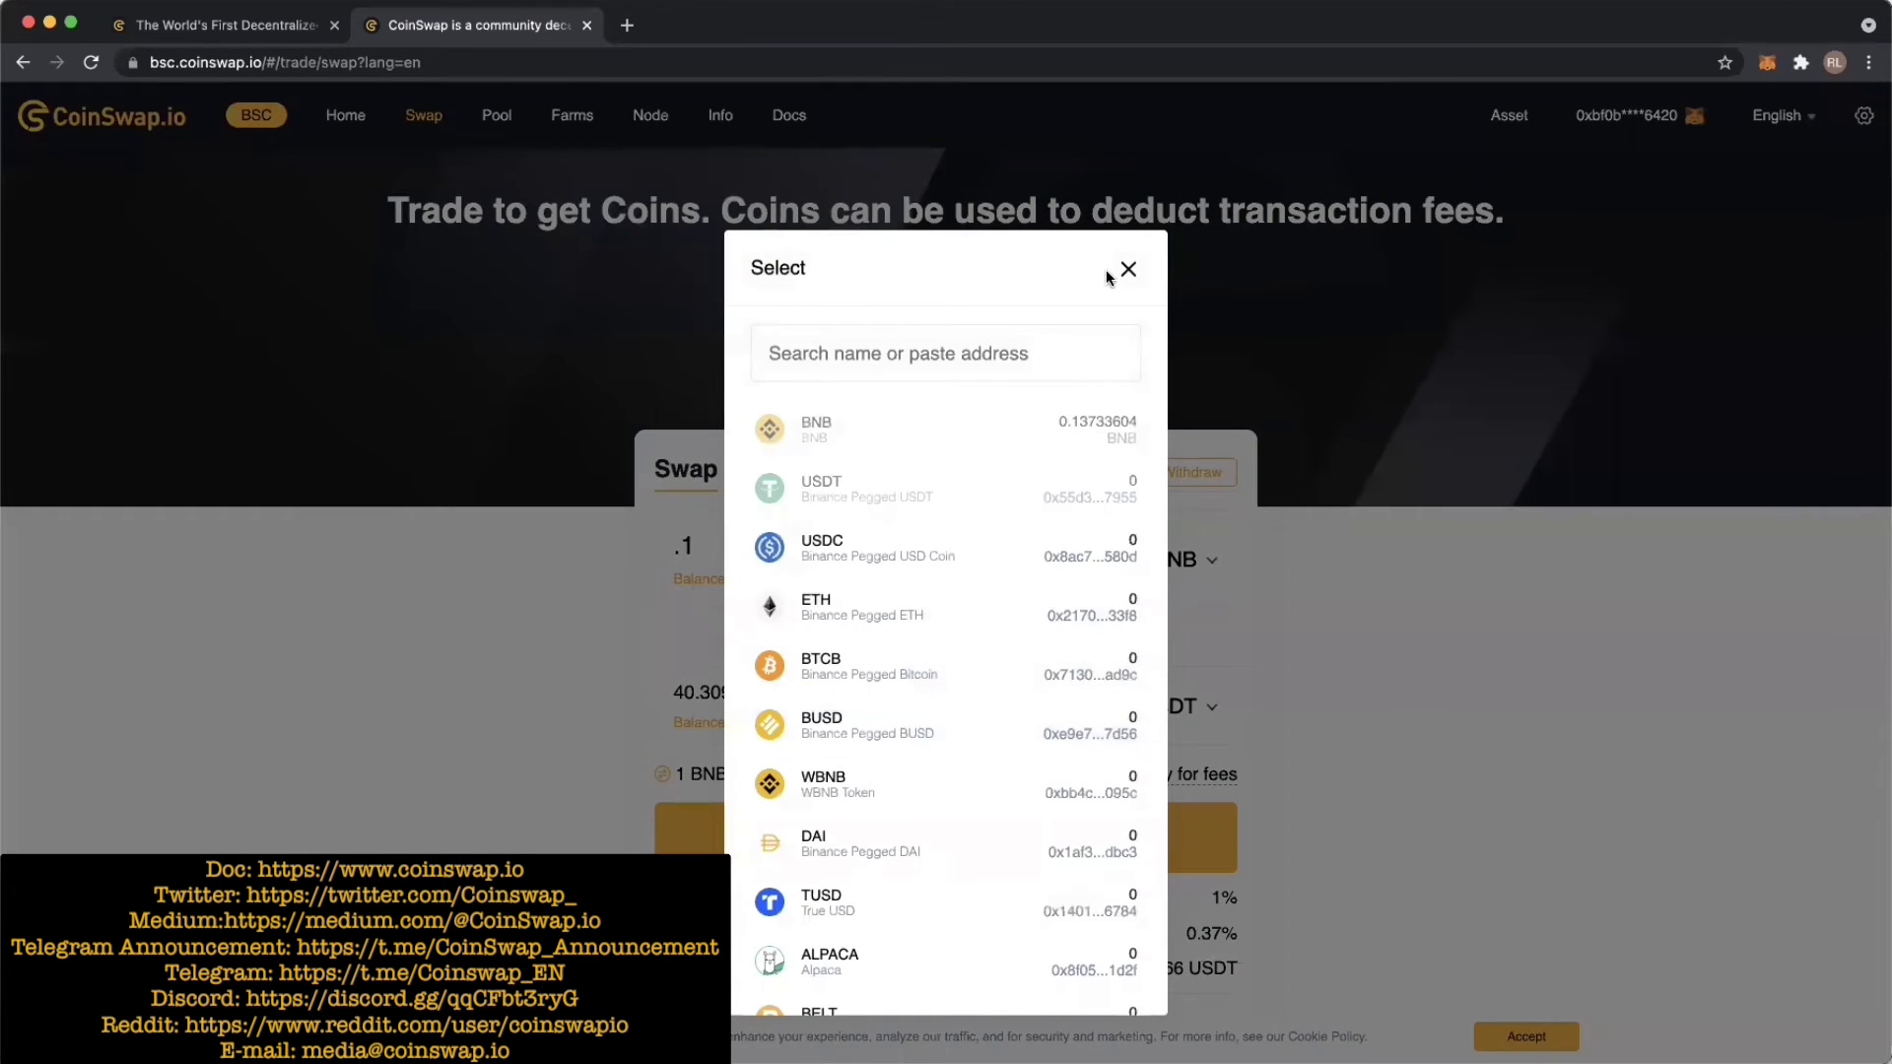
left_click(1125, 267)
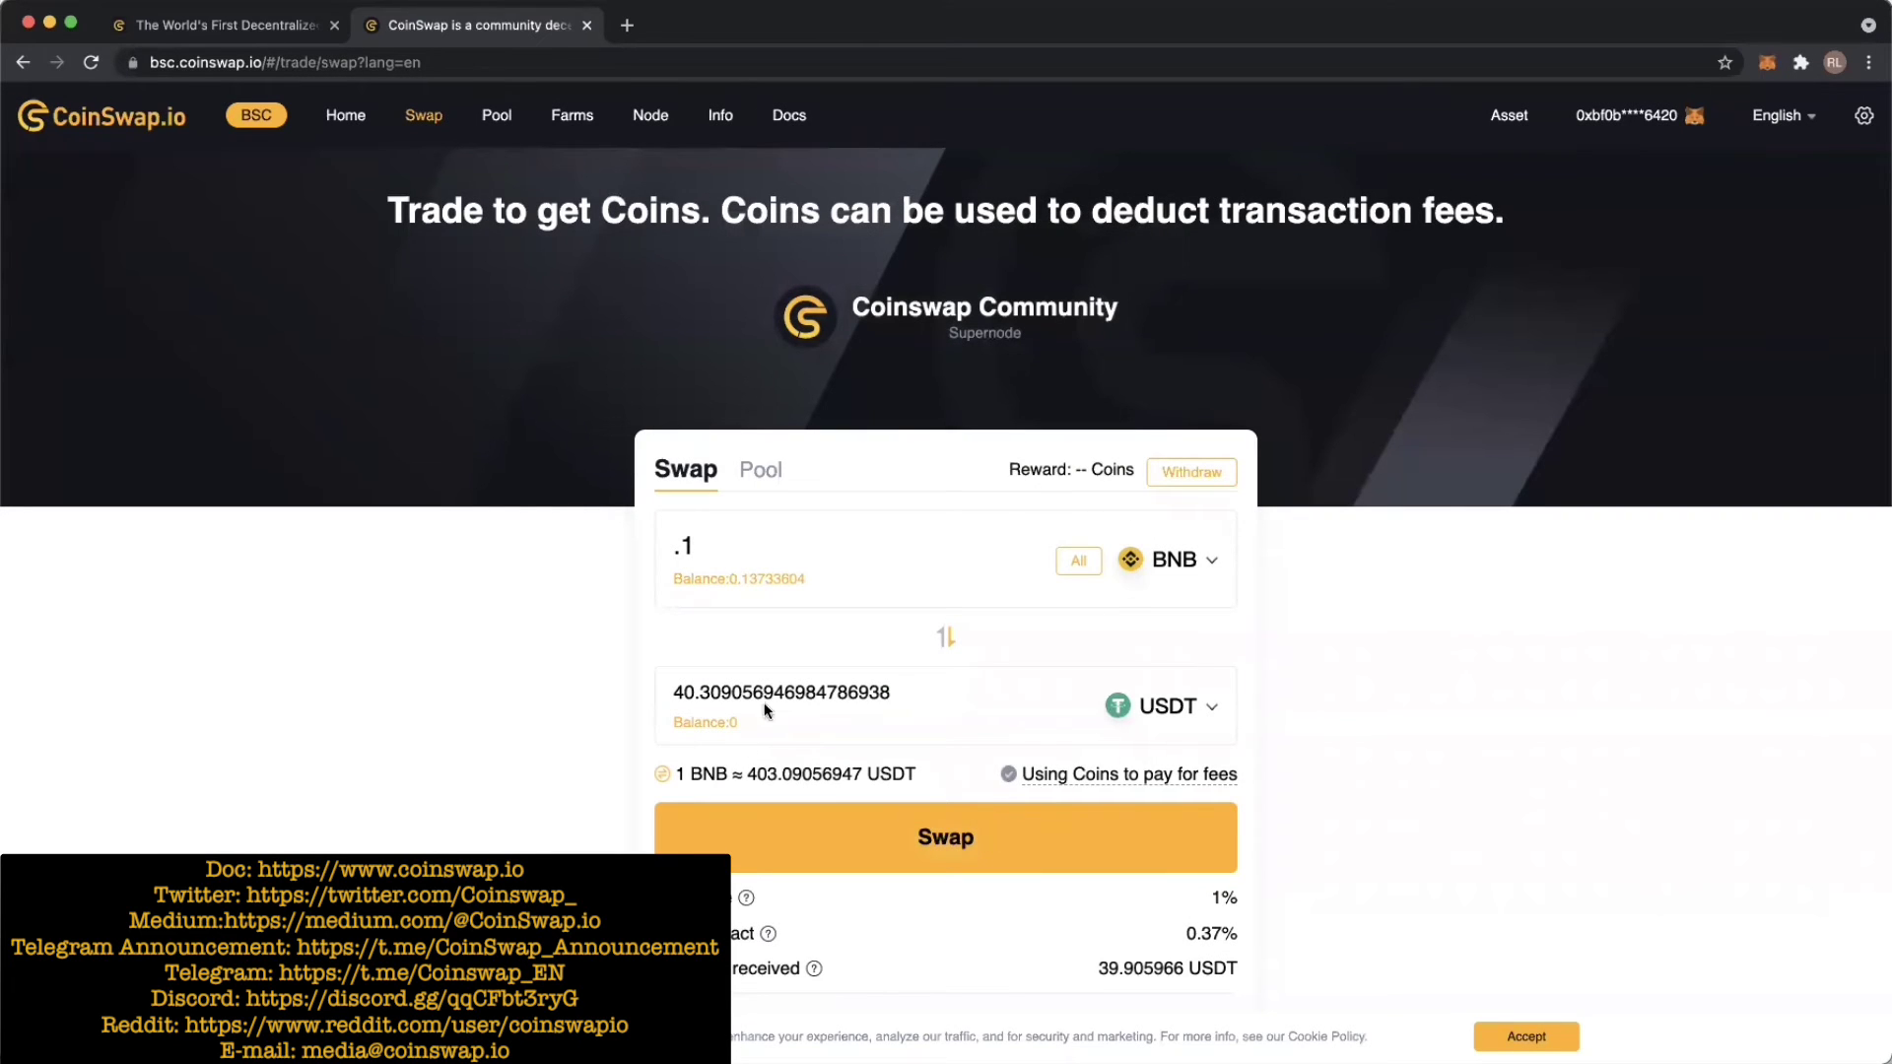
Step: Confirm the 0.1 BNB to USDT swap and dismiss the Transaction Submitted notice
left_click(971, 838)
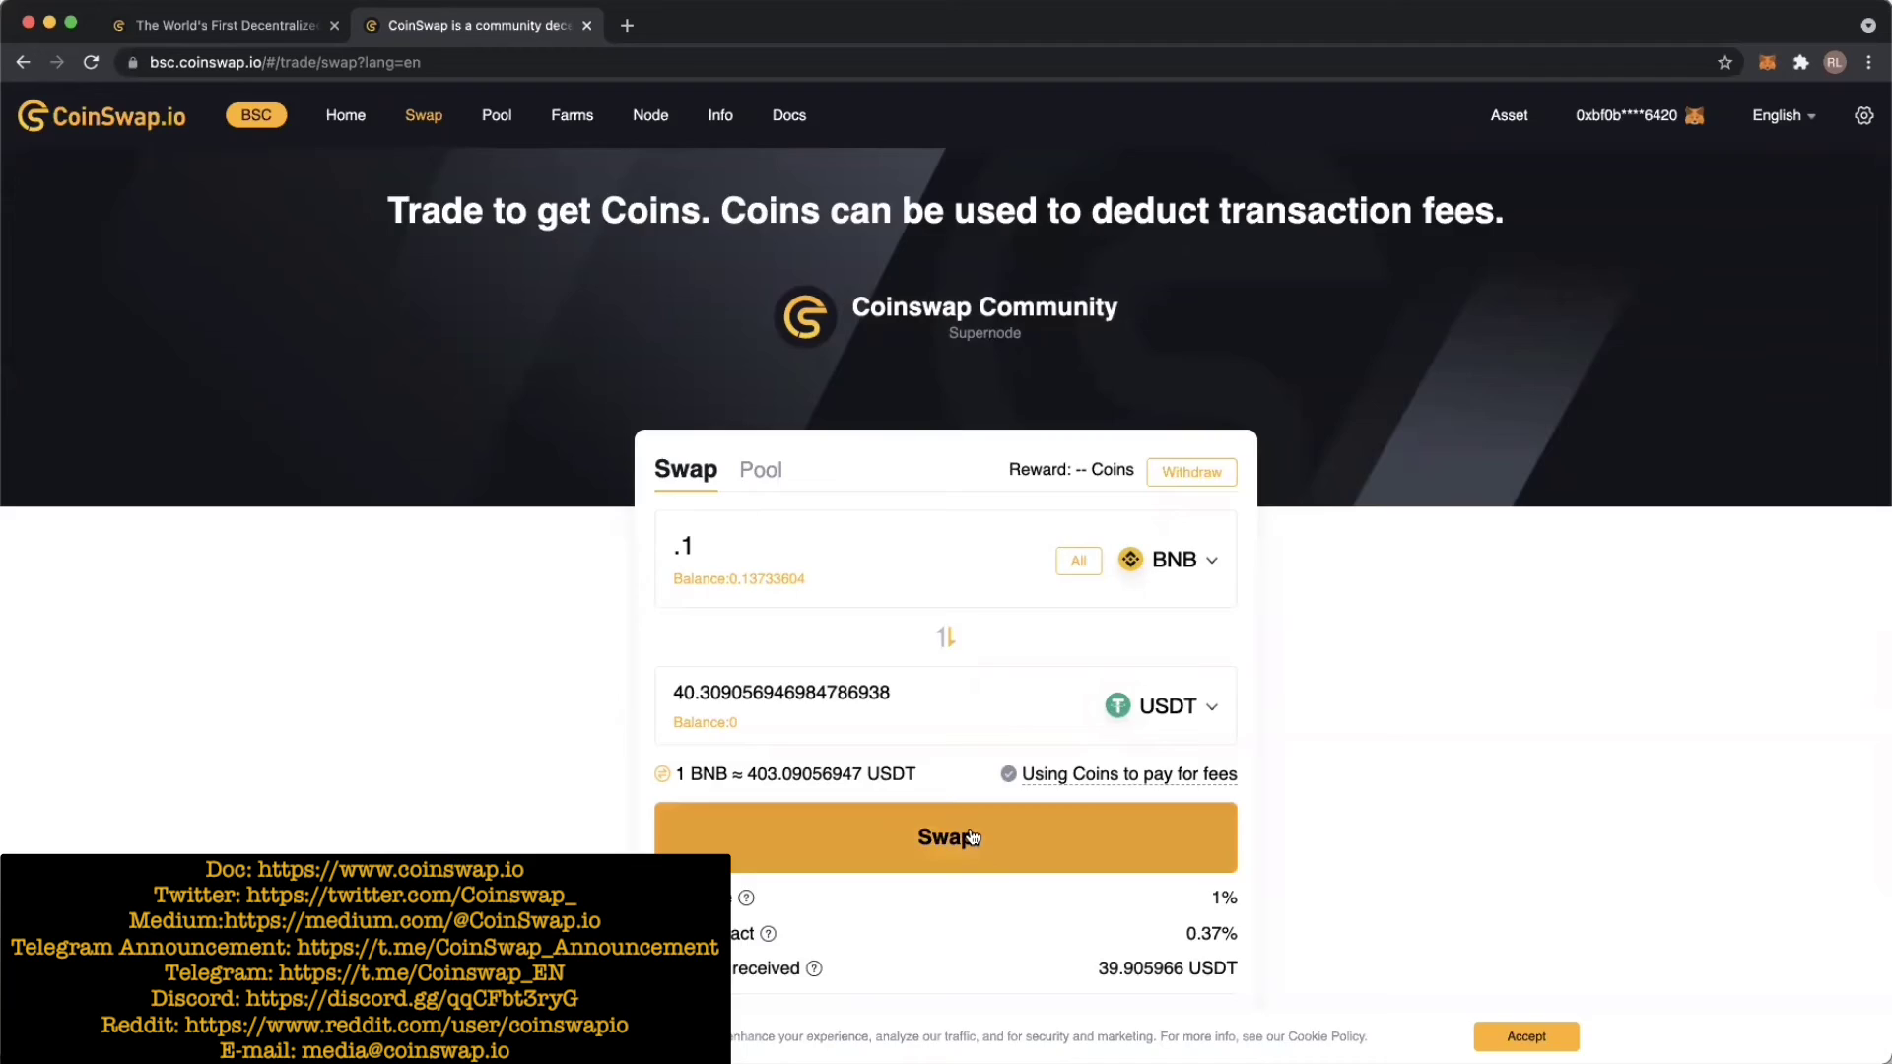
left_click(986, 844)
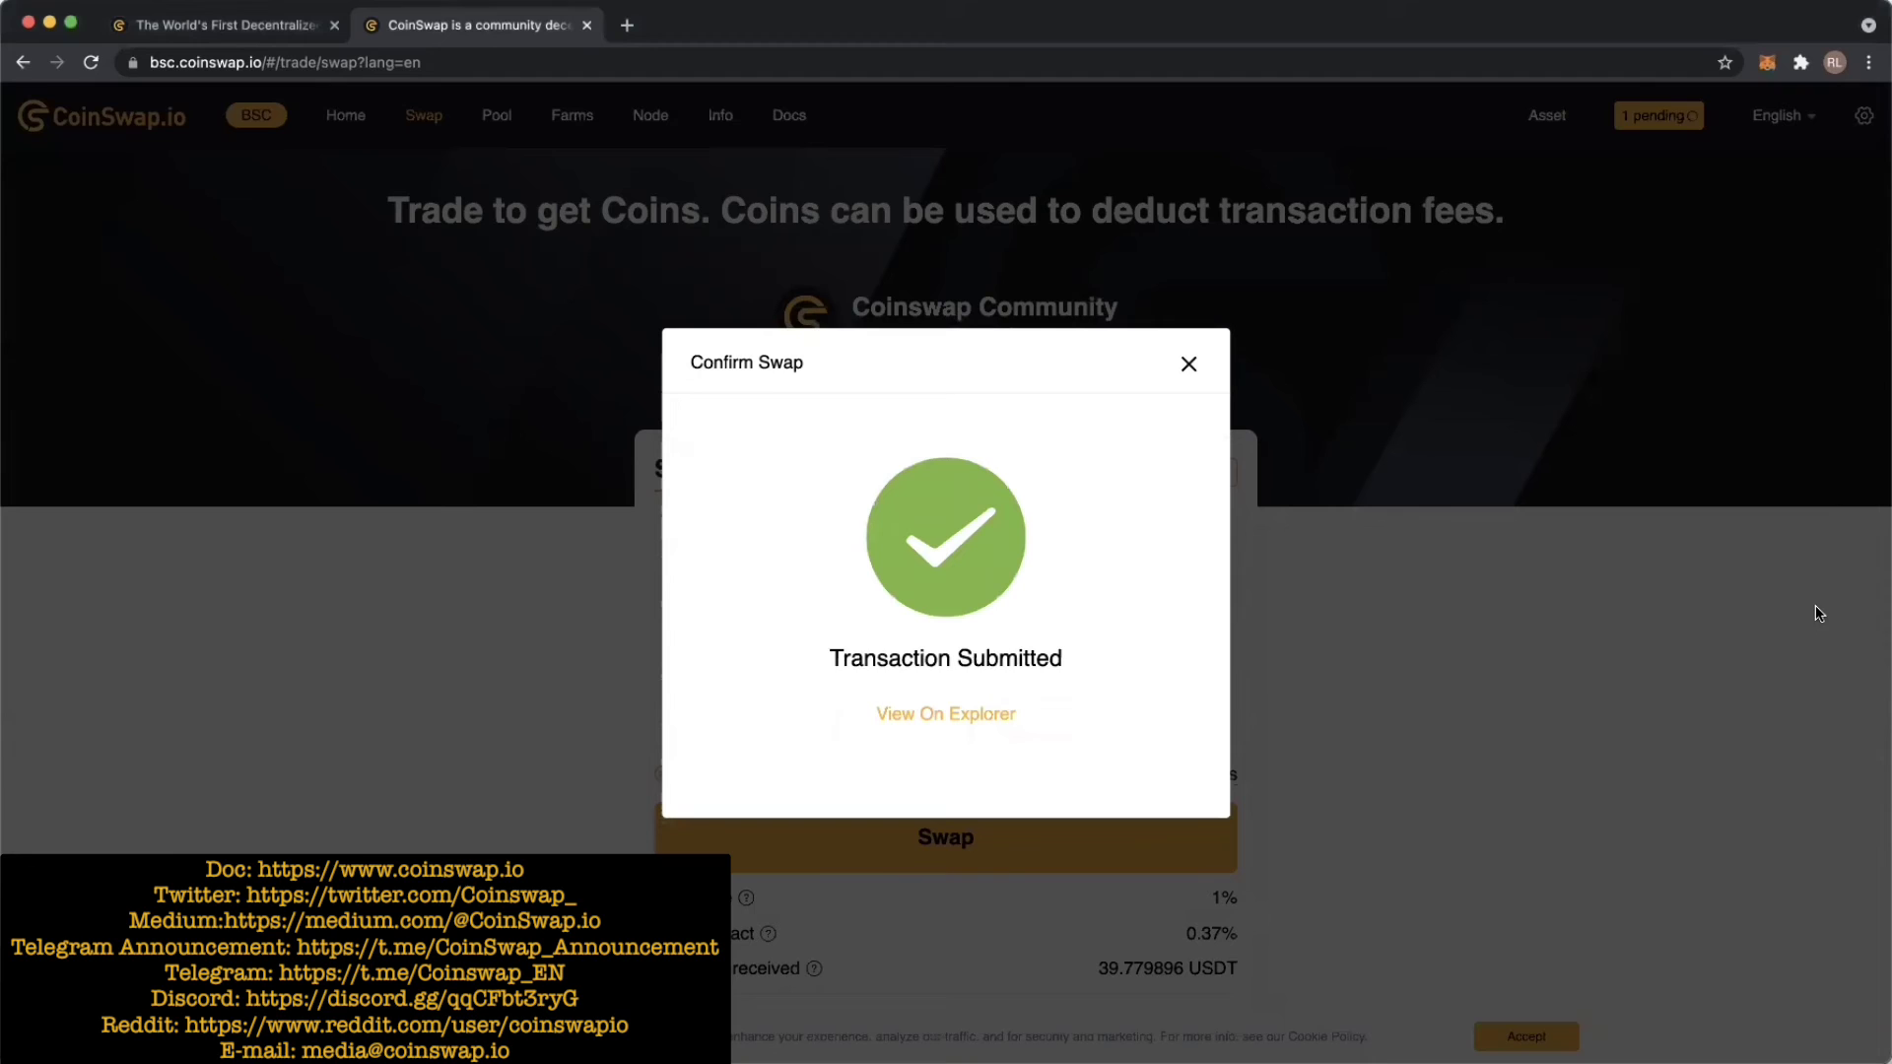
left_click(1189, 367)
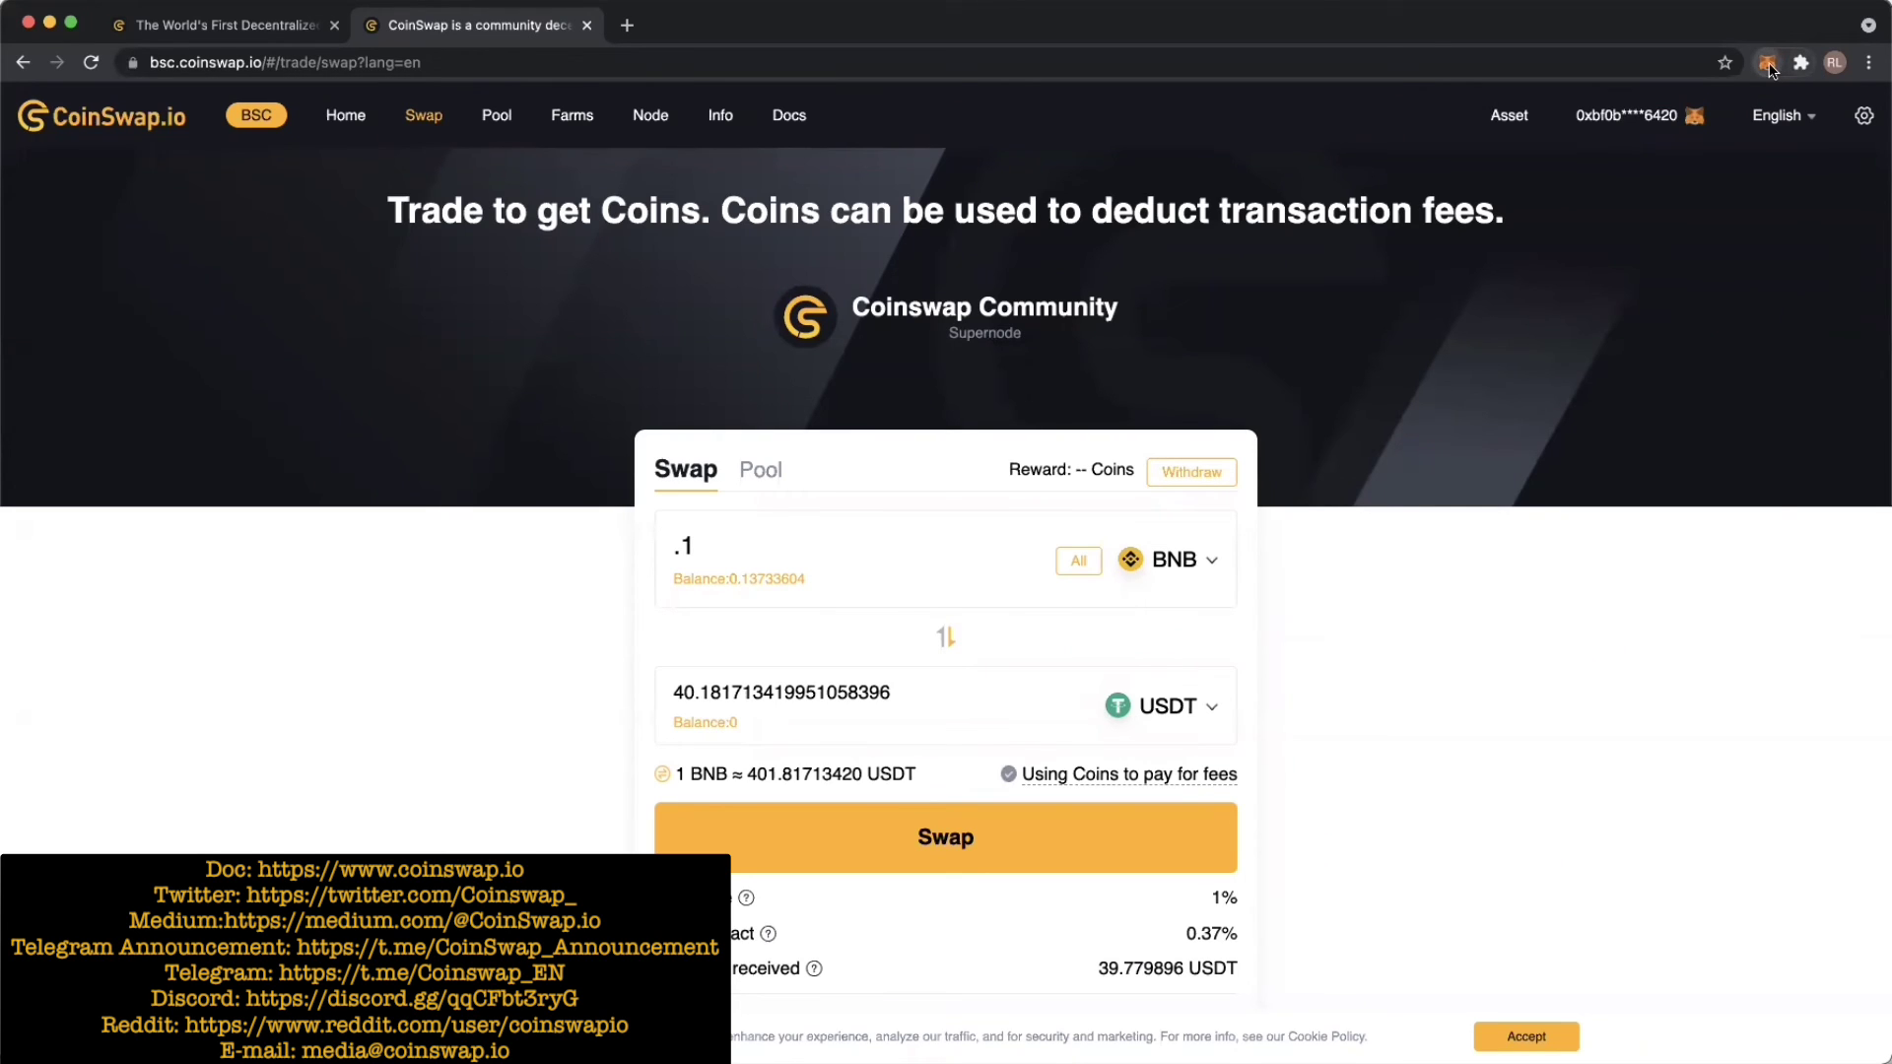
Step: Verify in MetaMask's assets that the wallet holds 40.182 USDT and 0.036 BNB, then close it
left_click(1769, 65)
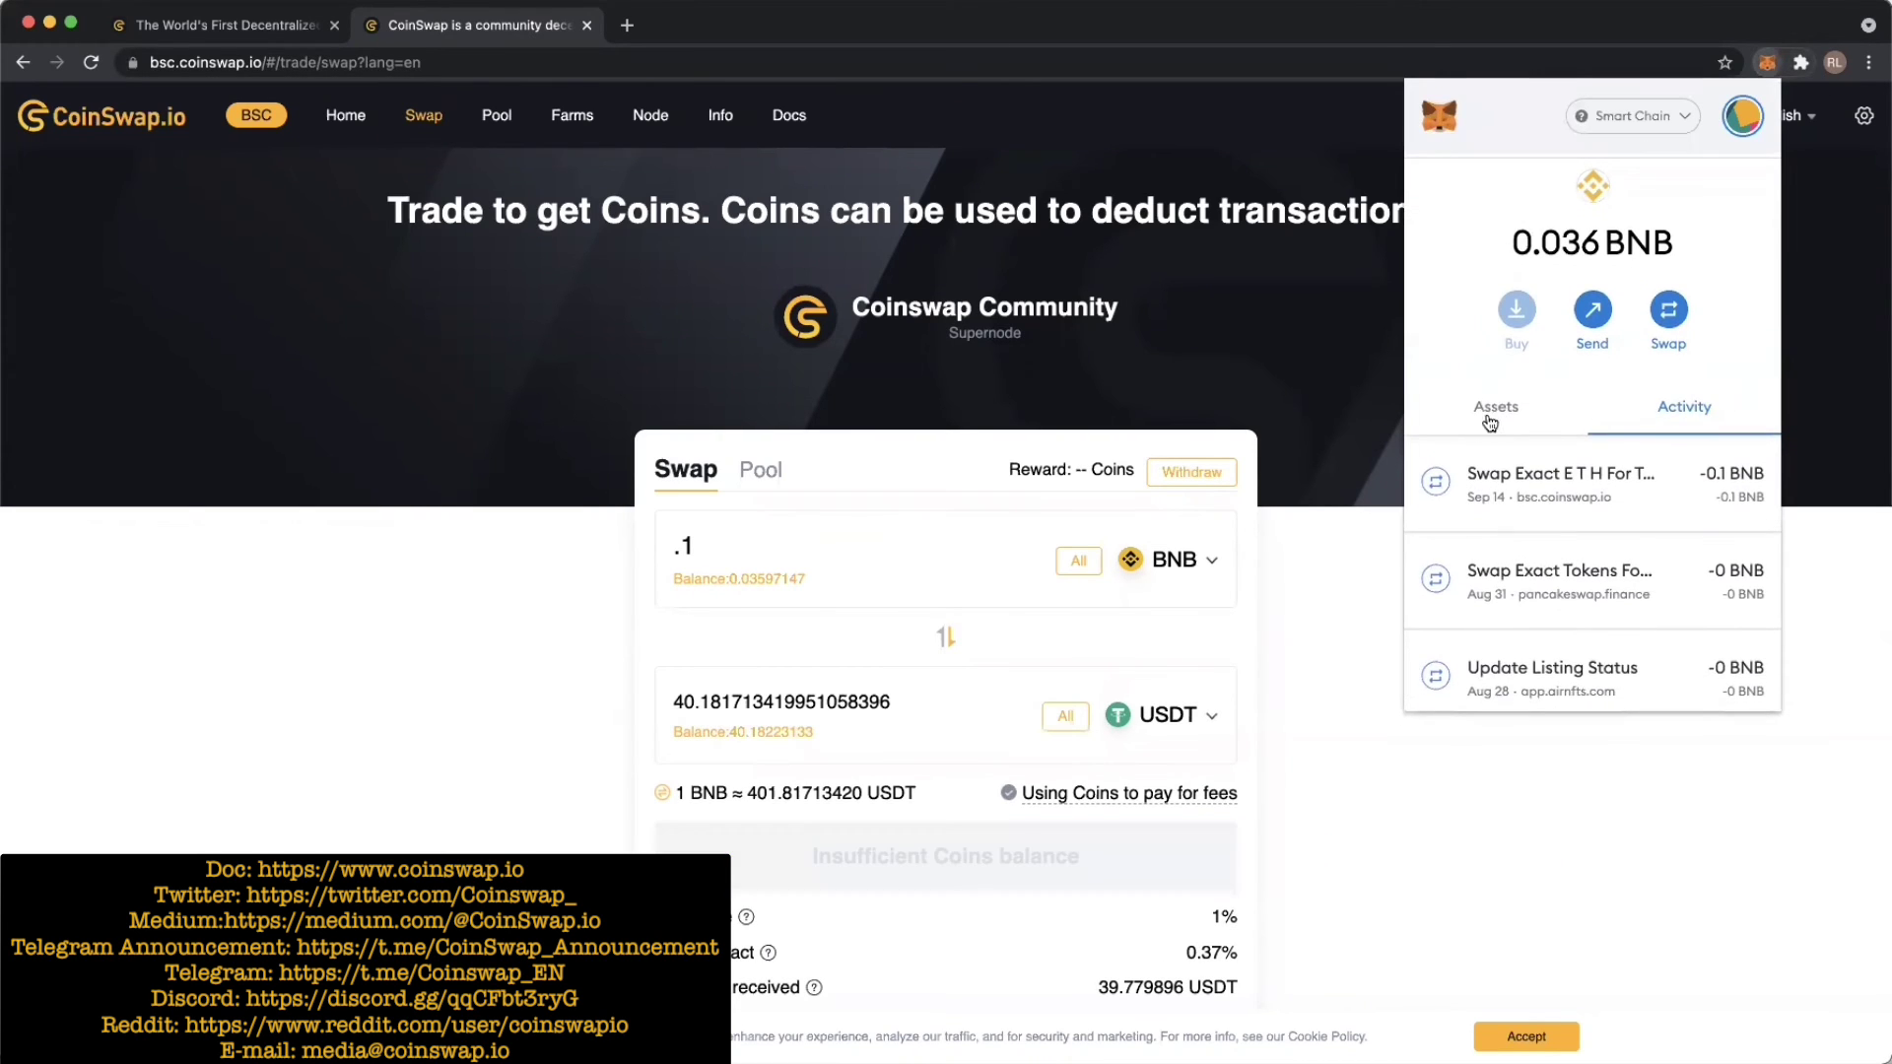
left_click(1490, 424)
scroll(1689, 422, "down", 10)
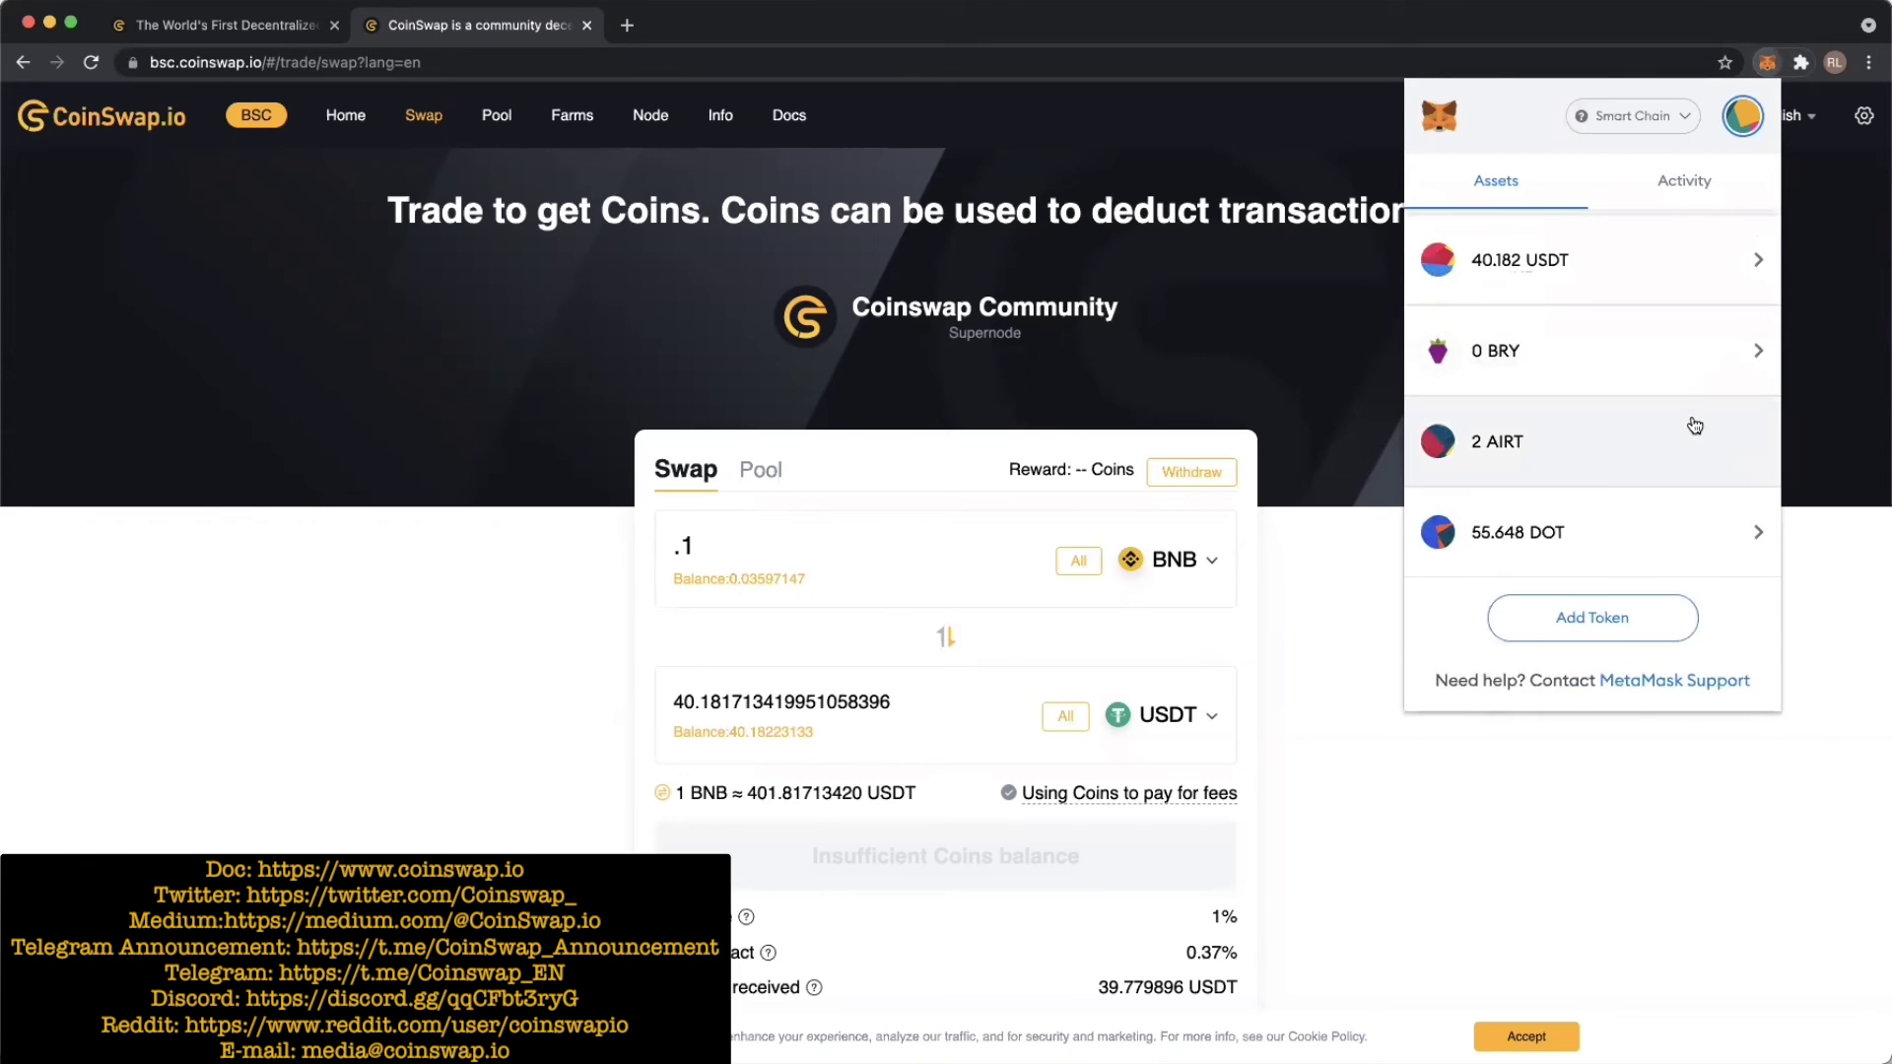
scroll(1694, 426, "up", 2)
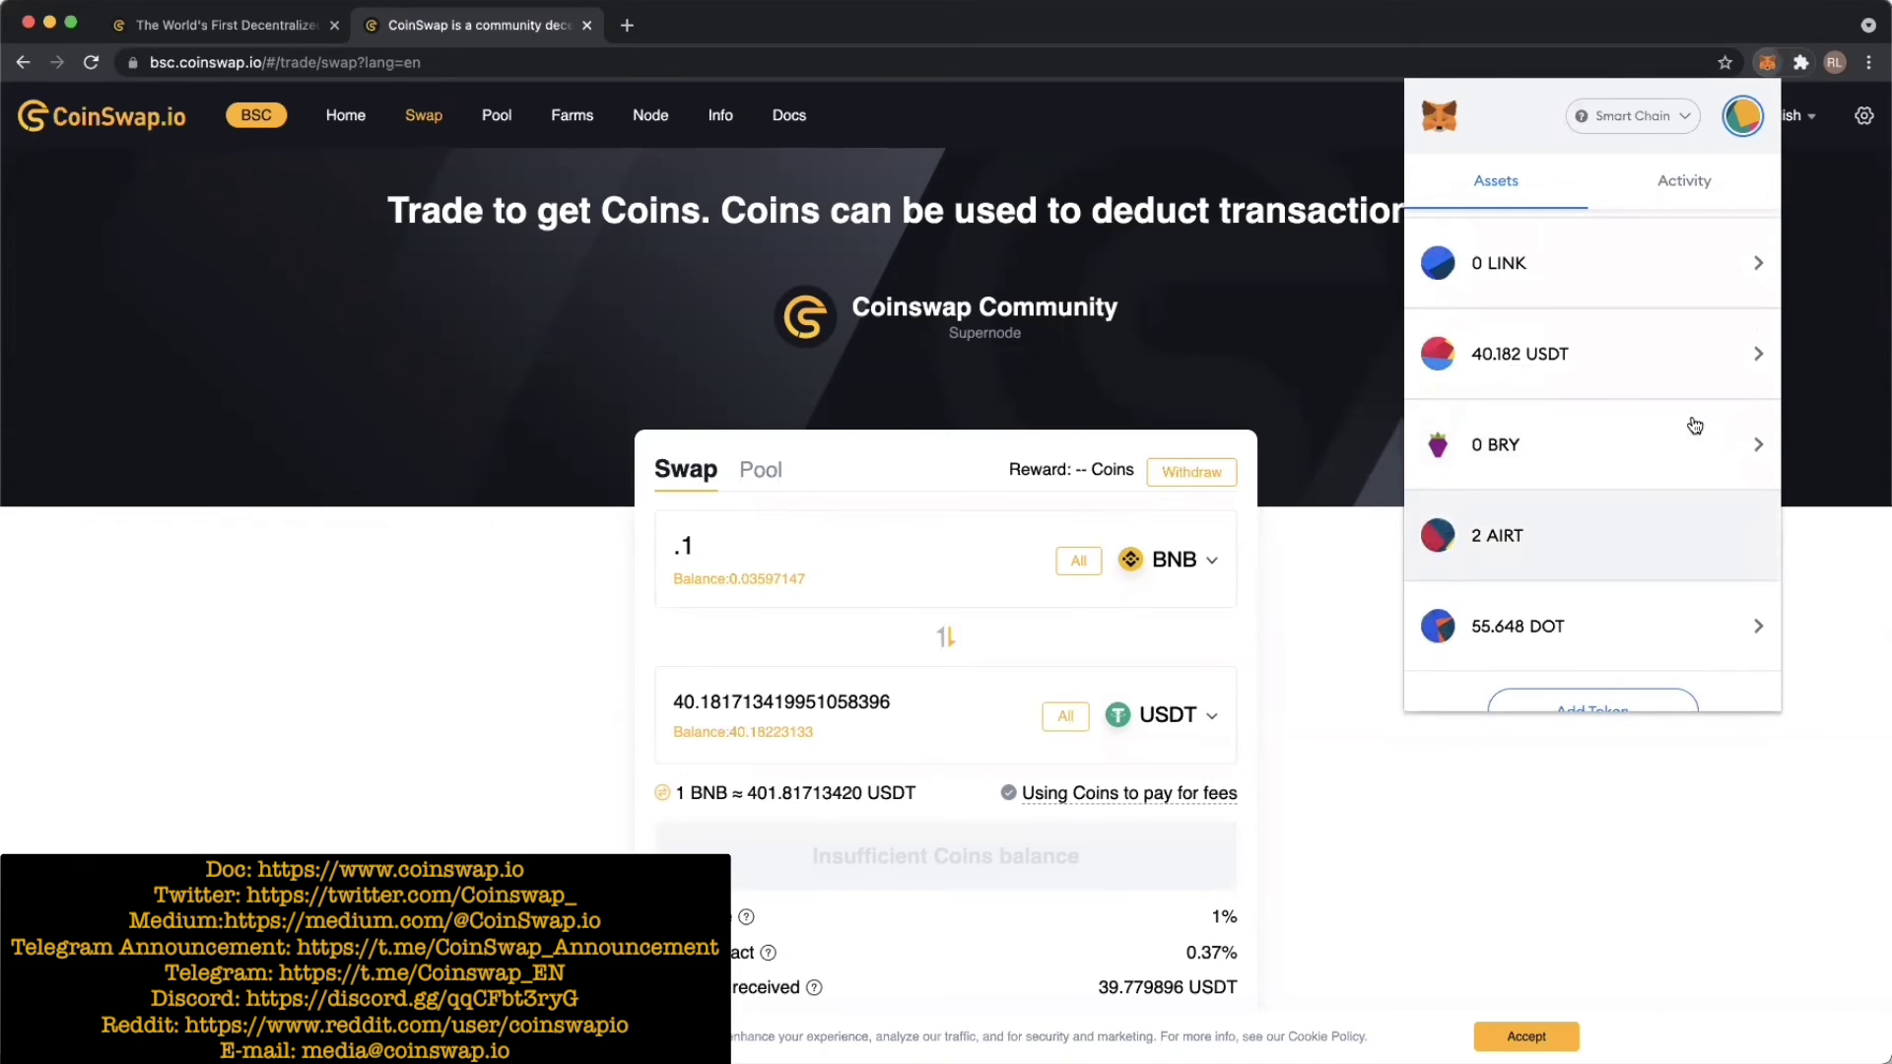
left_click(1643, 369)
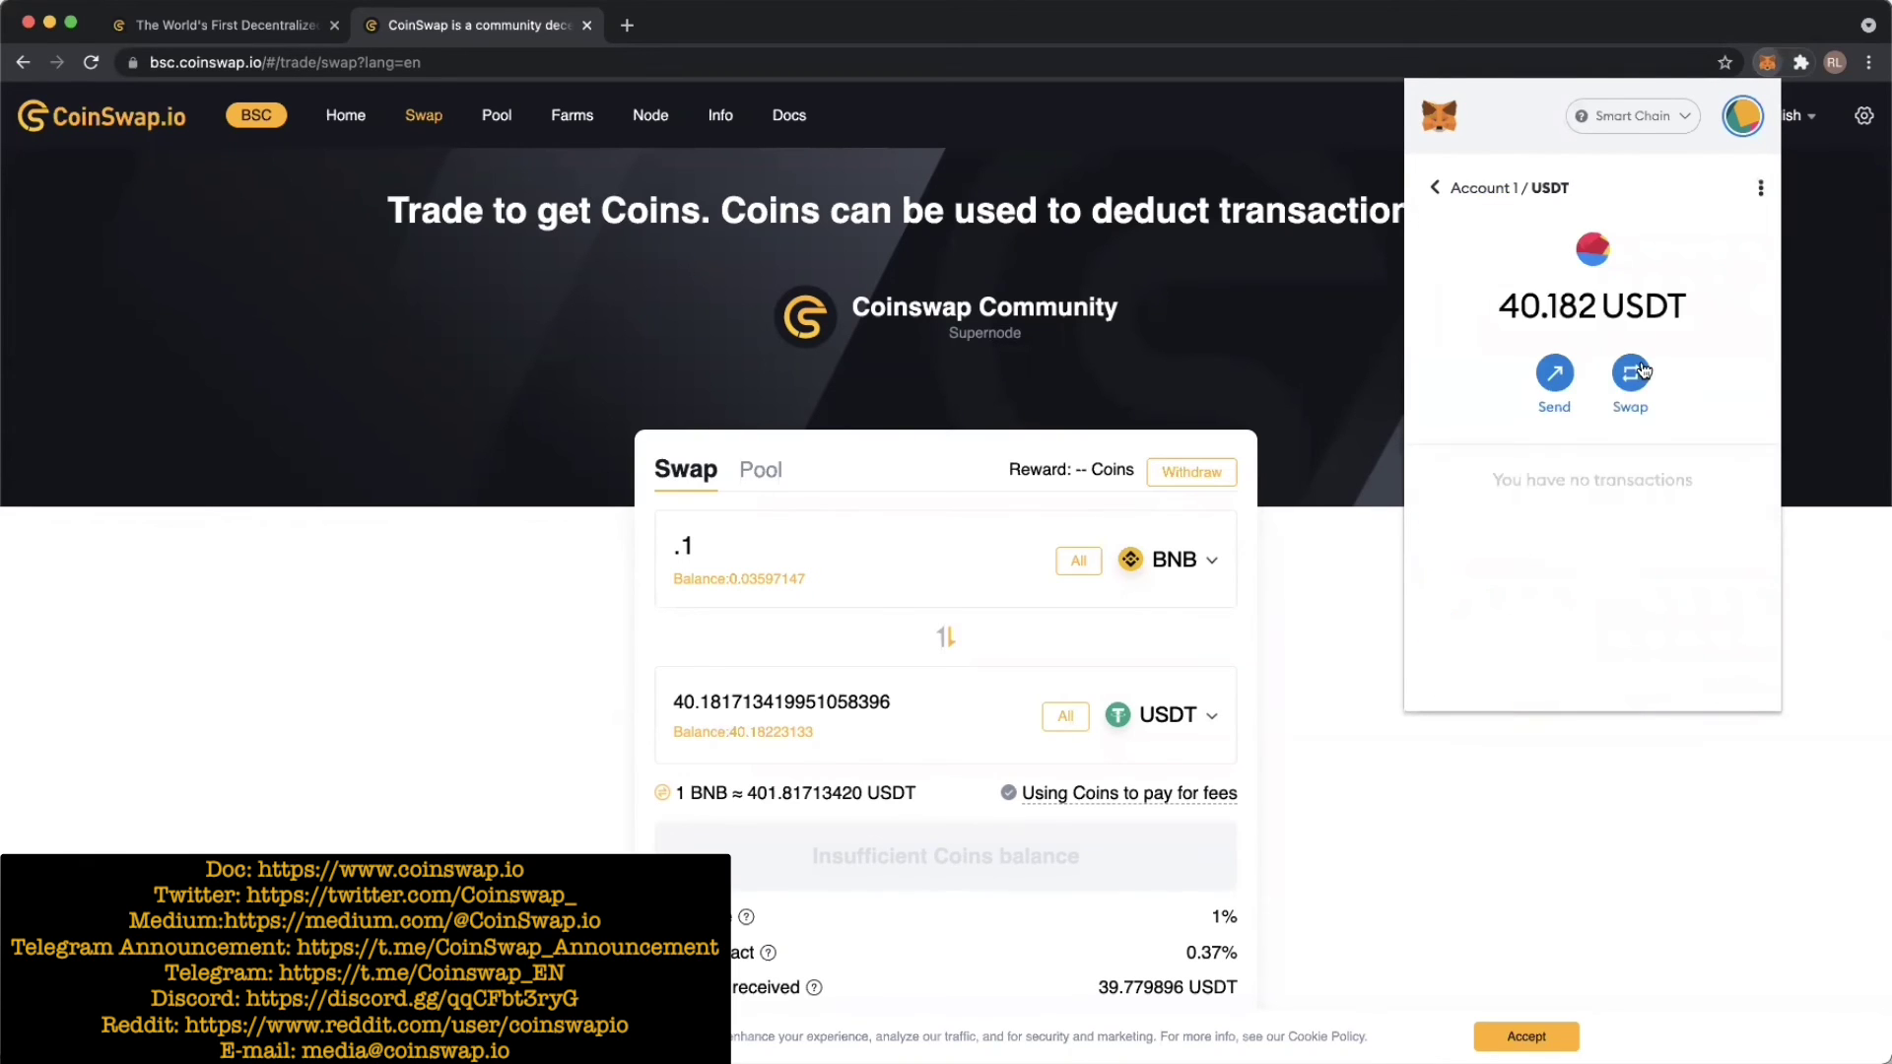
left_click(1436, 188)
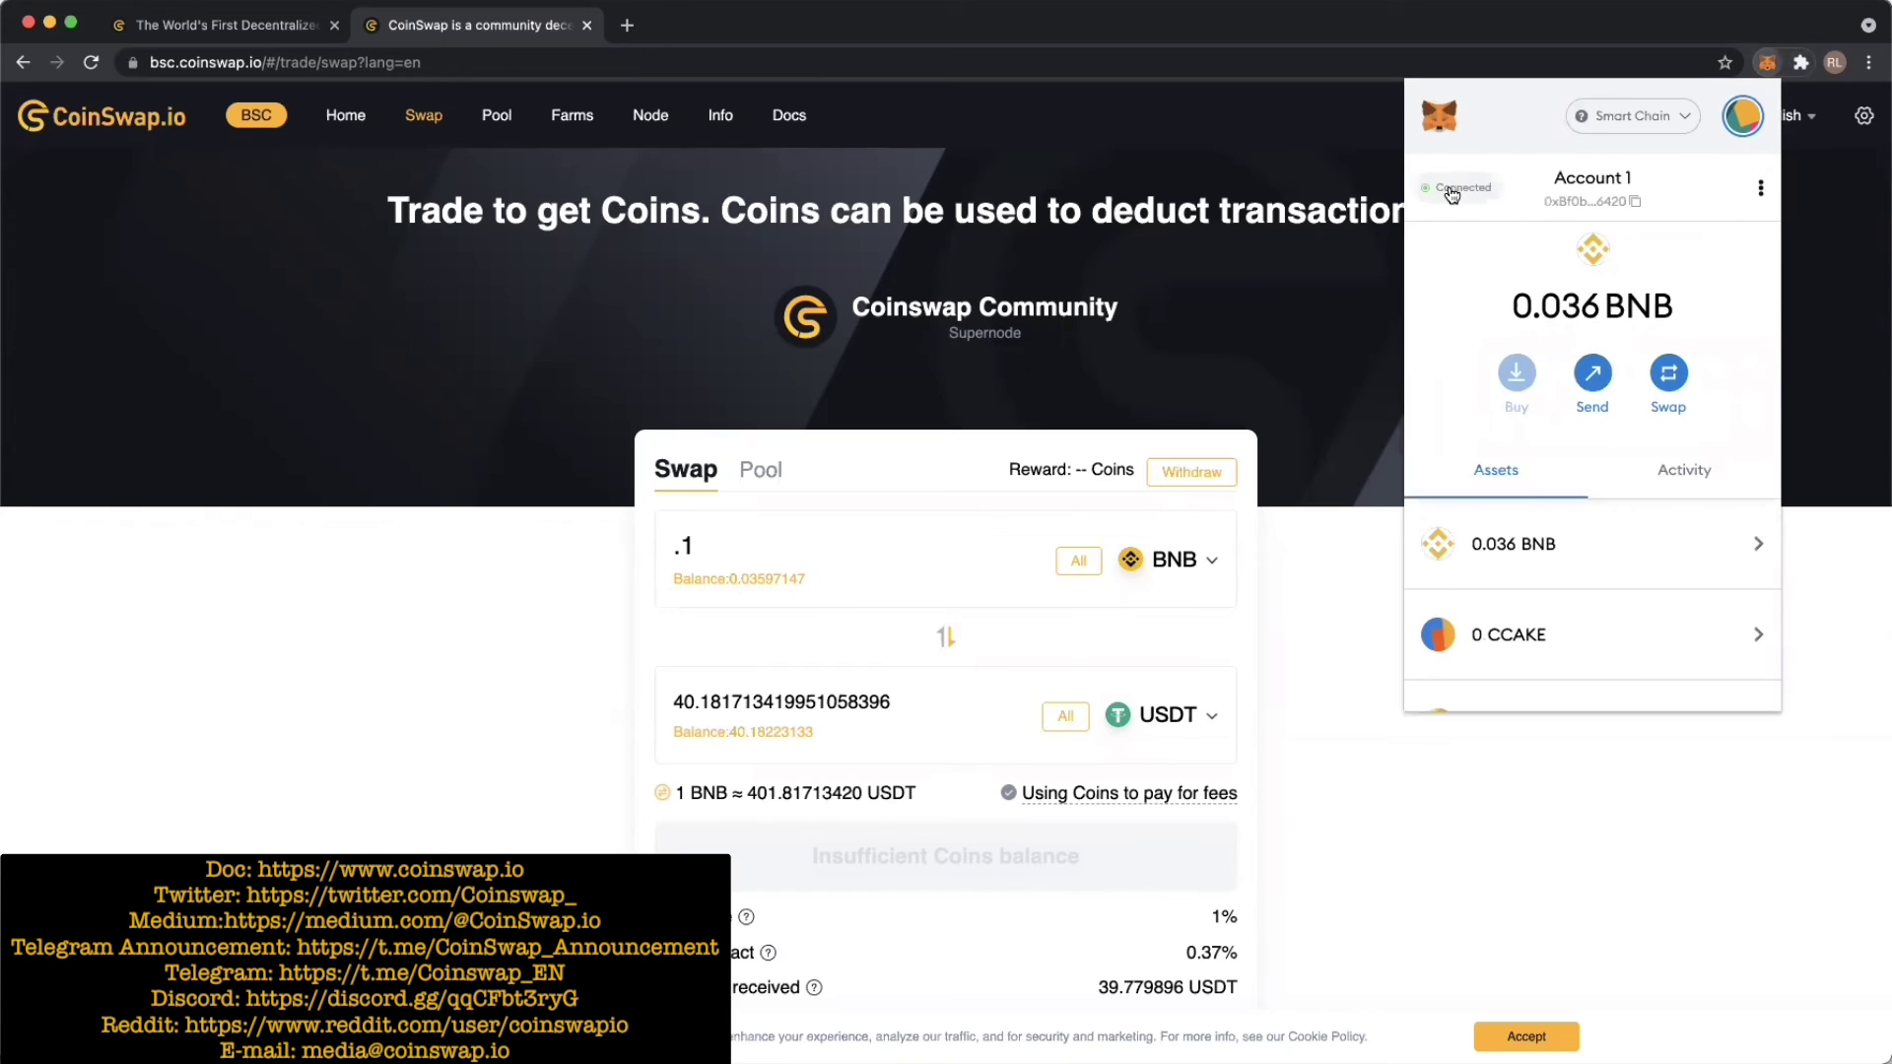
left_click(1288, 398)
scroll(1287, 394, "down", 5)
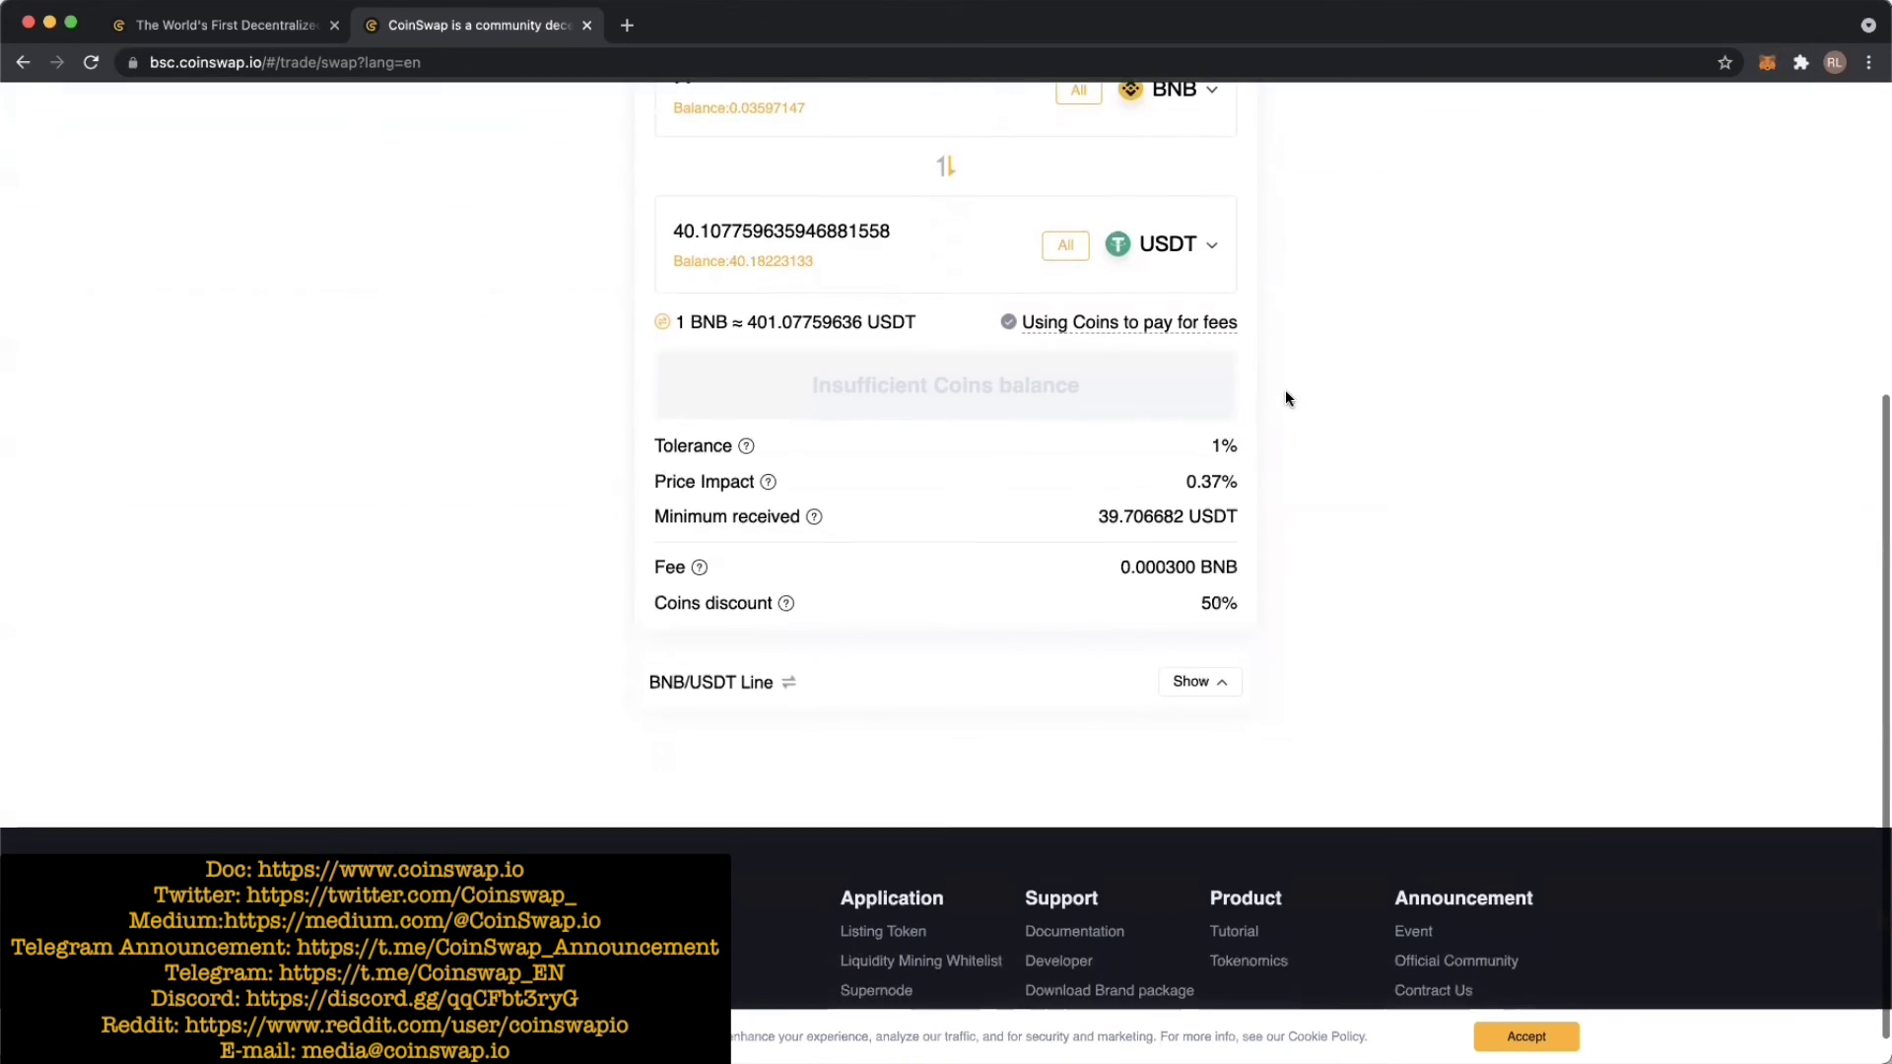
scroll(1287, 394, "up", 5)
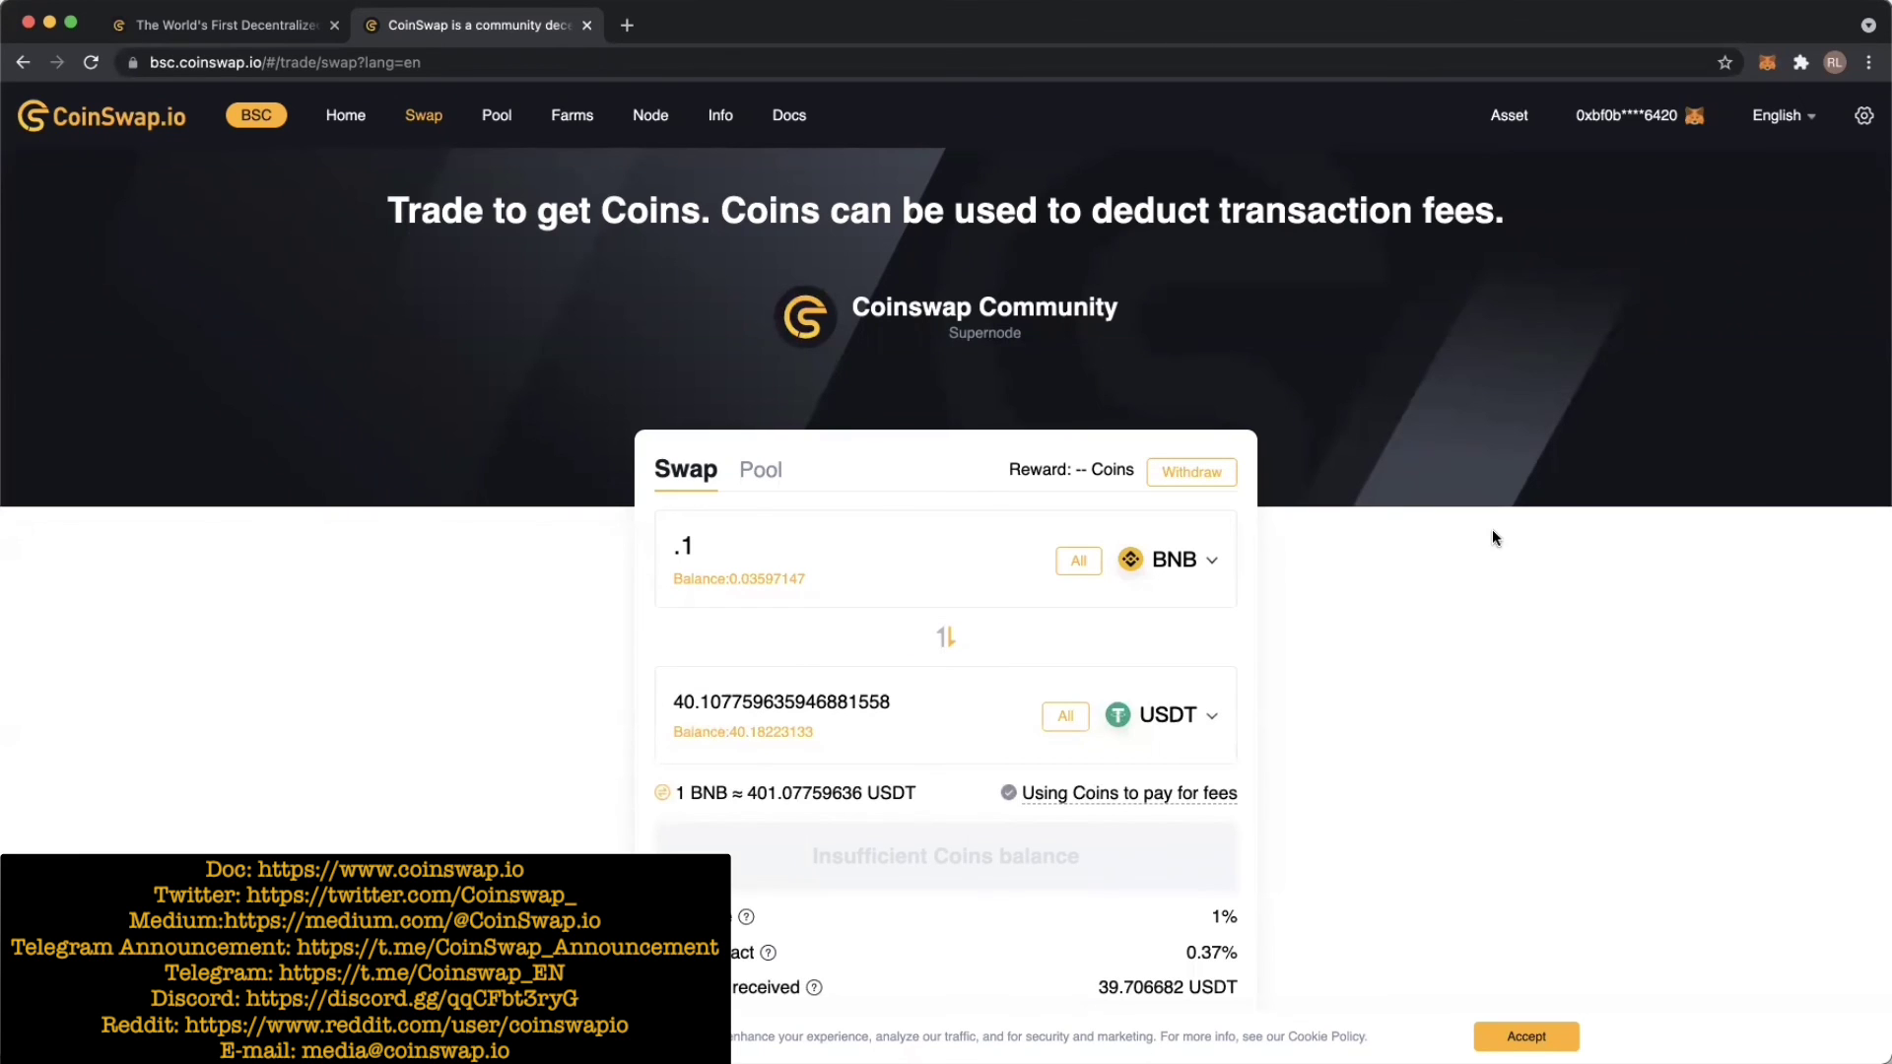
scroll(1491, 529, "down", 1)
scroll(1489, 528, "up", 1)
scroll(1349, 486, "down", 2)
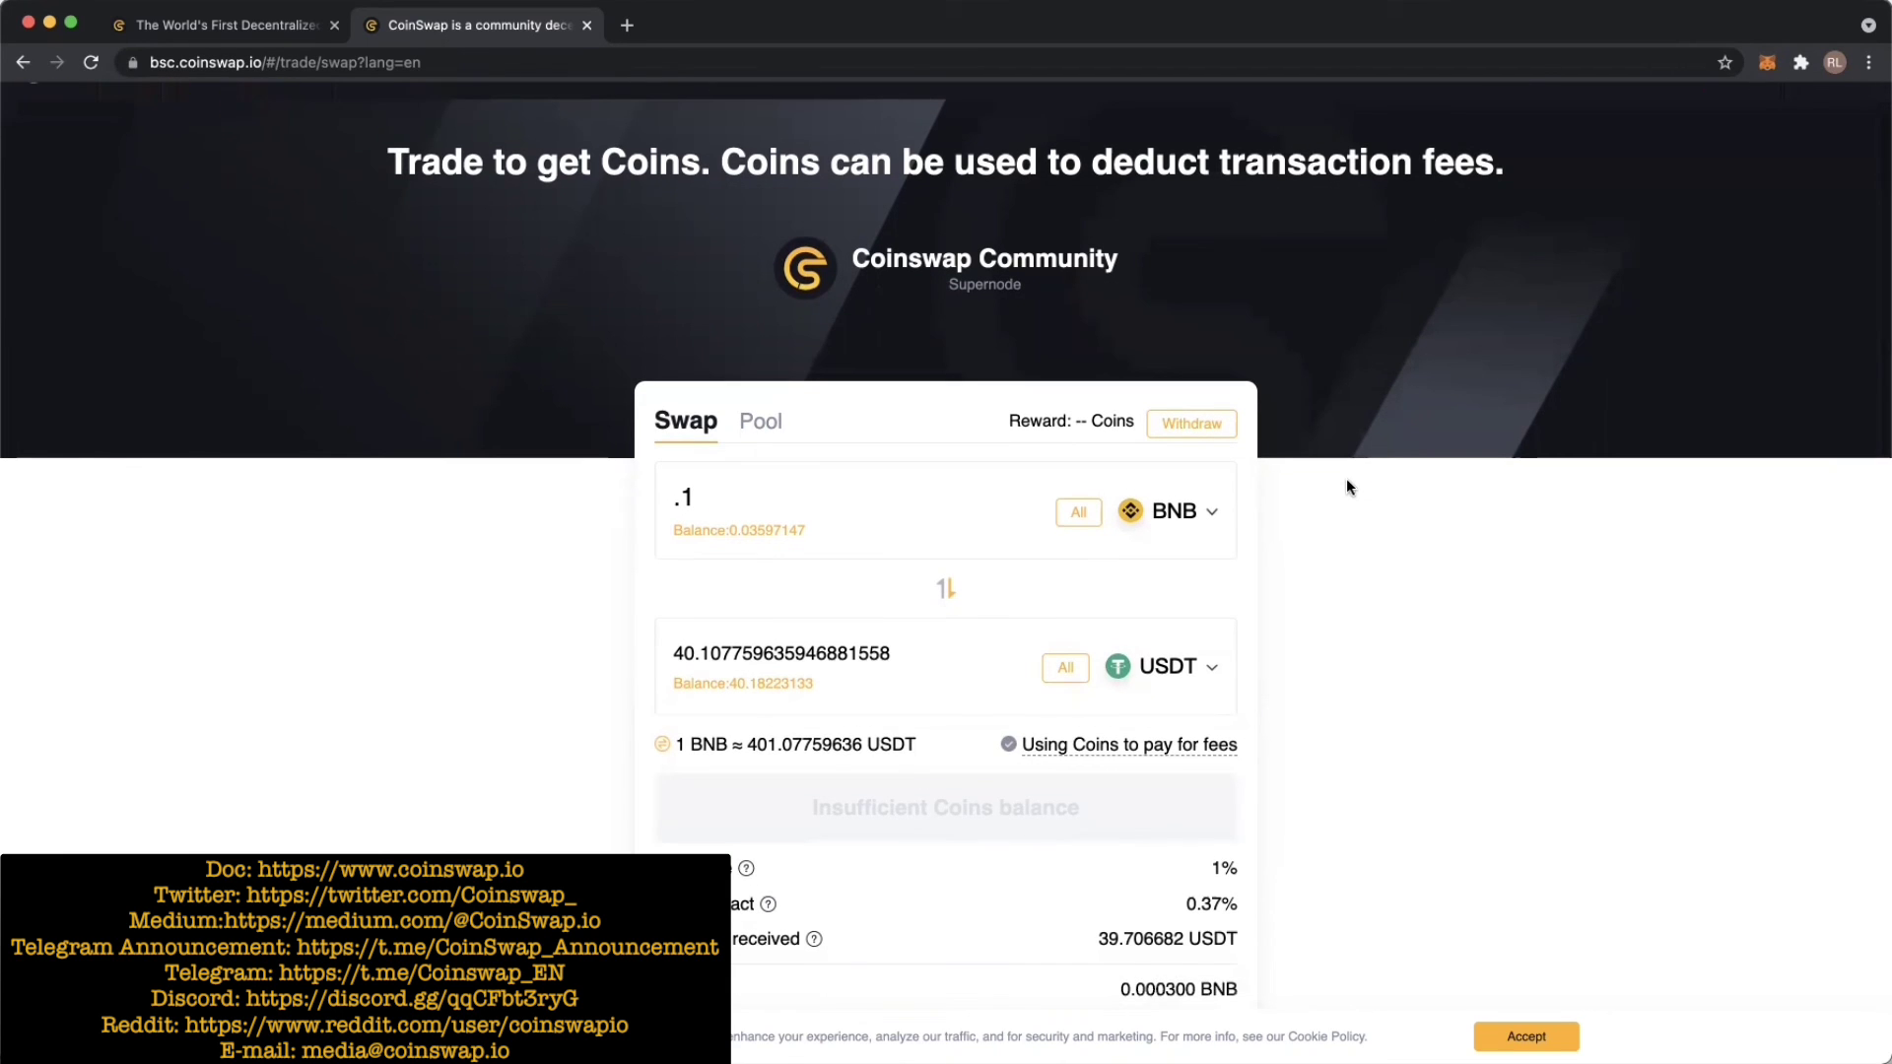
scroll(1346, 483, "down", 5)
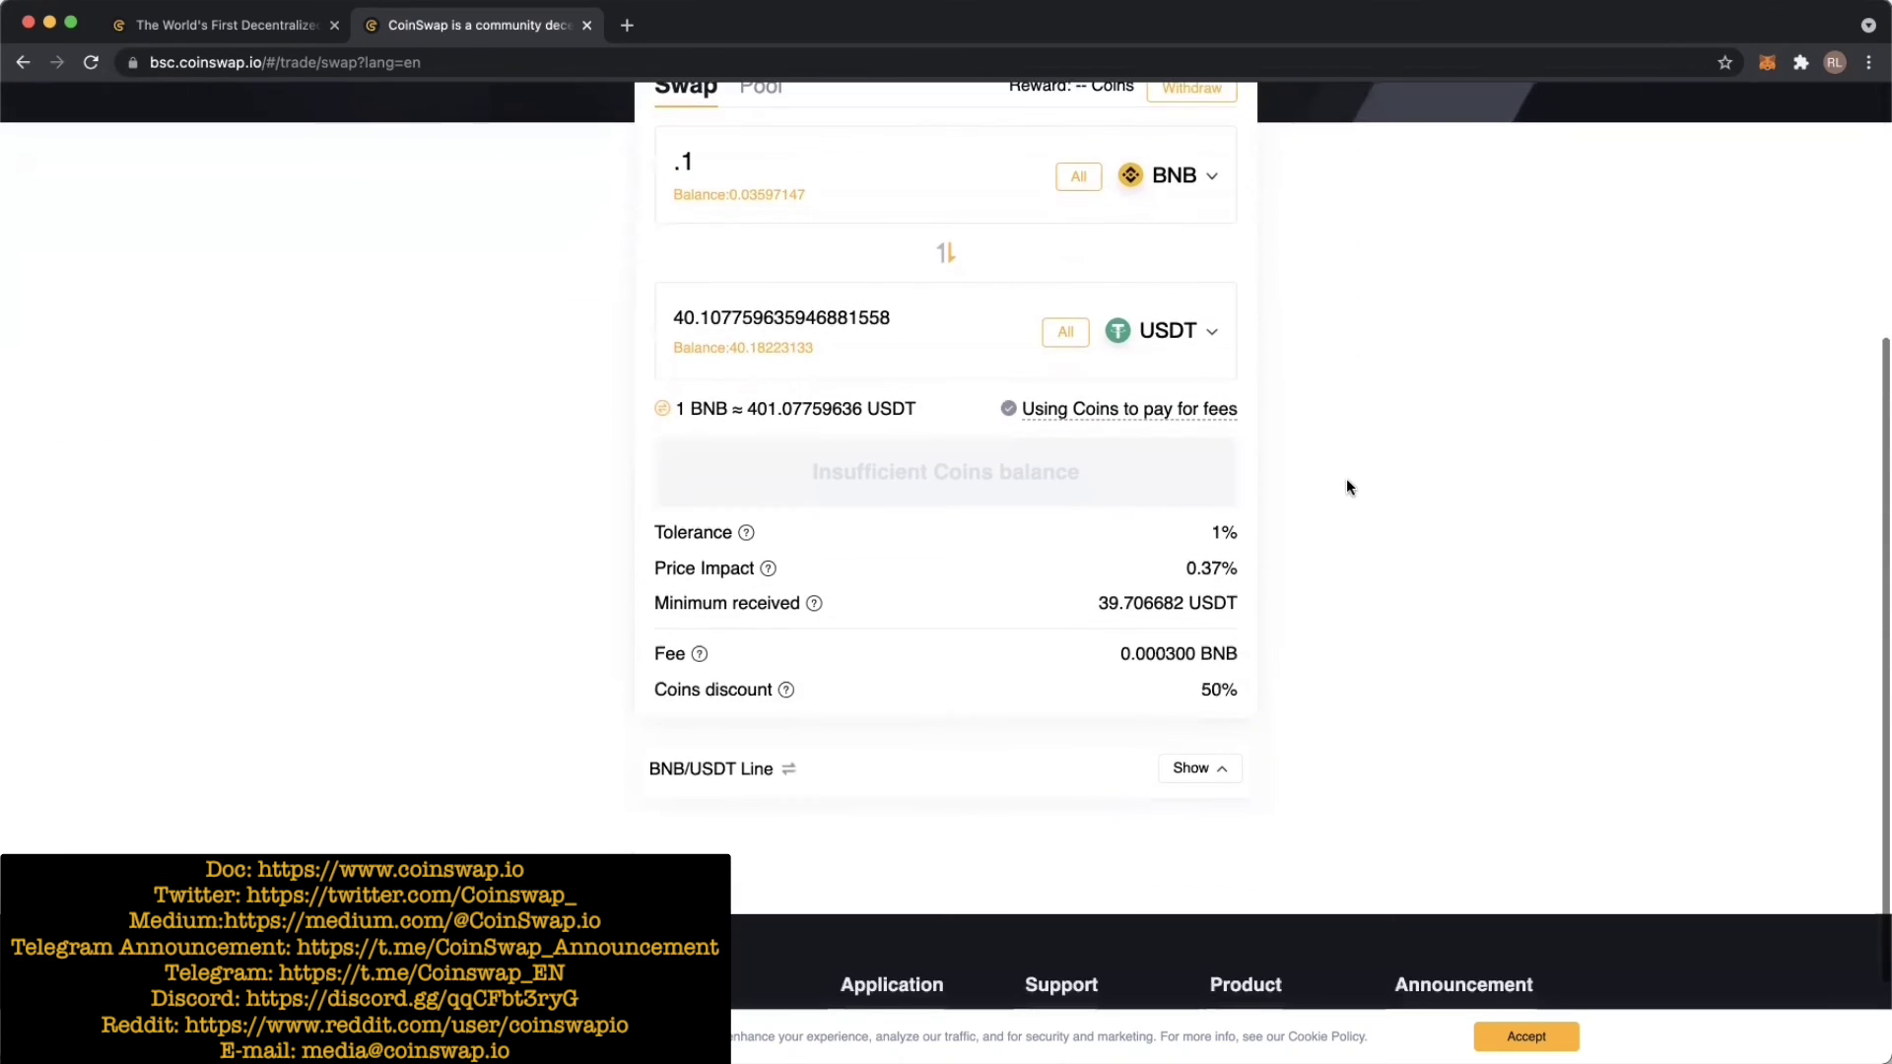
scroll(1347, 482, "down", 1)
scroll(1346, 483, "up", 5)
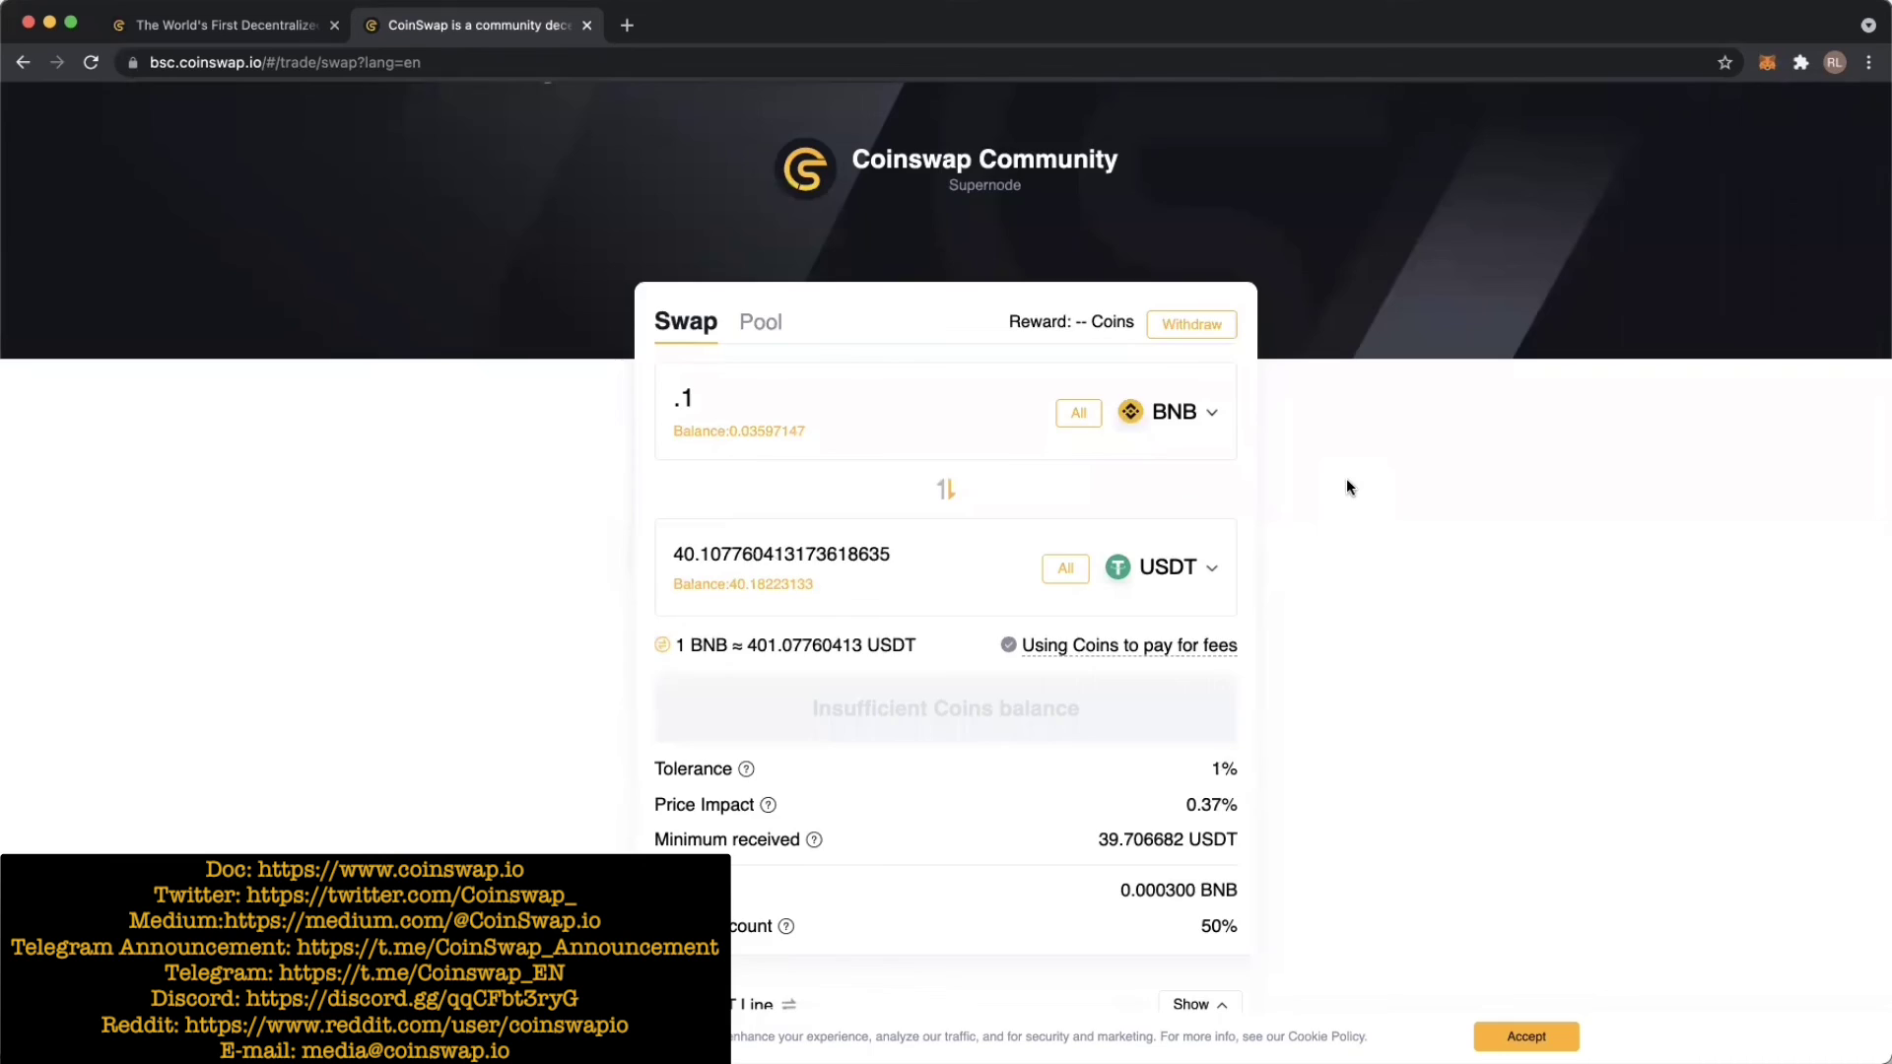
scroll(1346, 480, "up", 2)
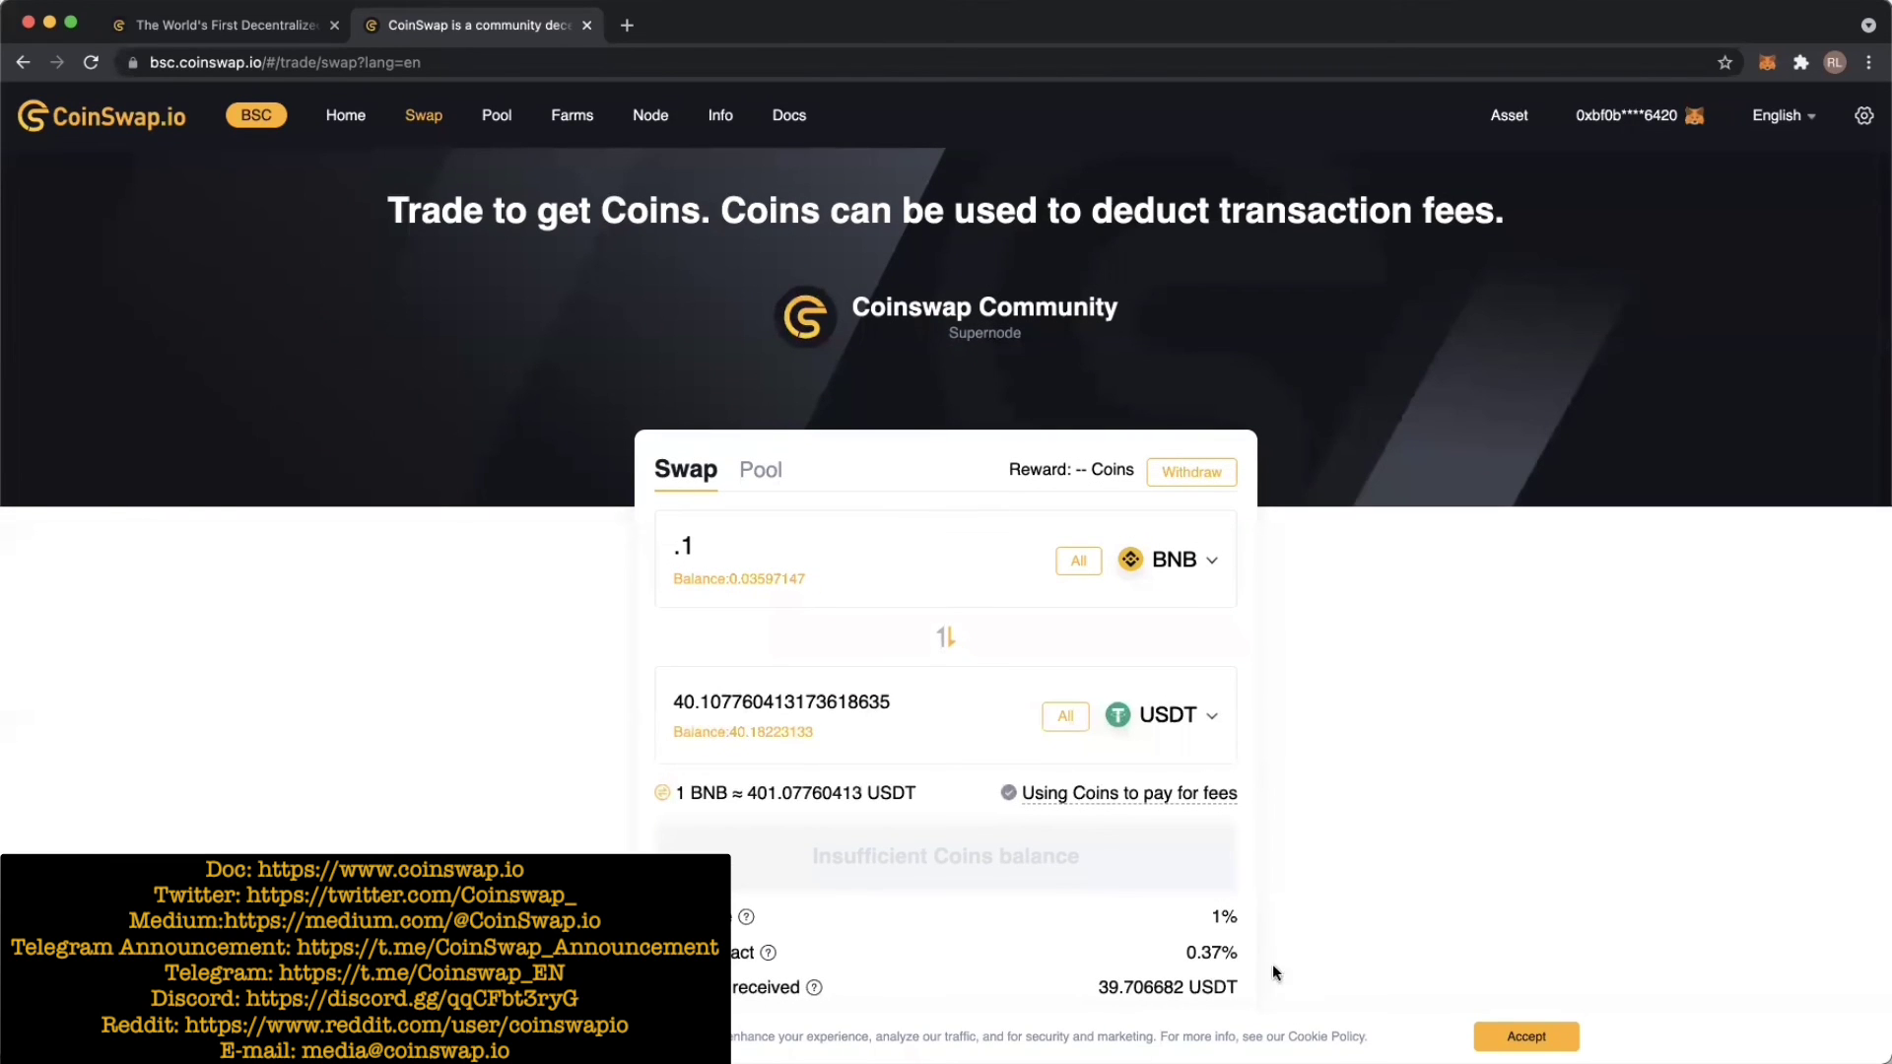